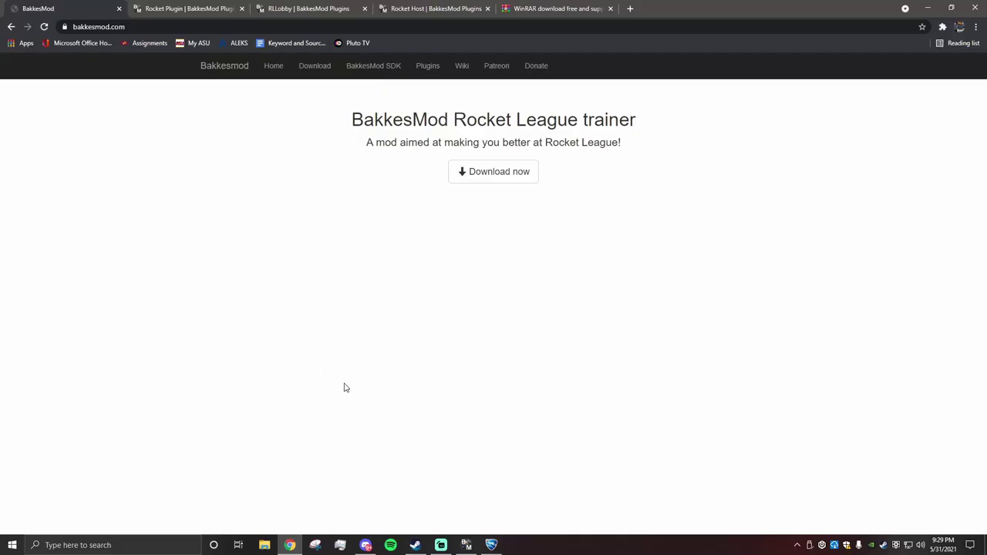
Step: Search the BakkesPlugins site for 'rl pl' to find Rocket Plugin
double_click(390, 122)
left_click(441, 283)
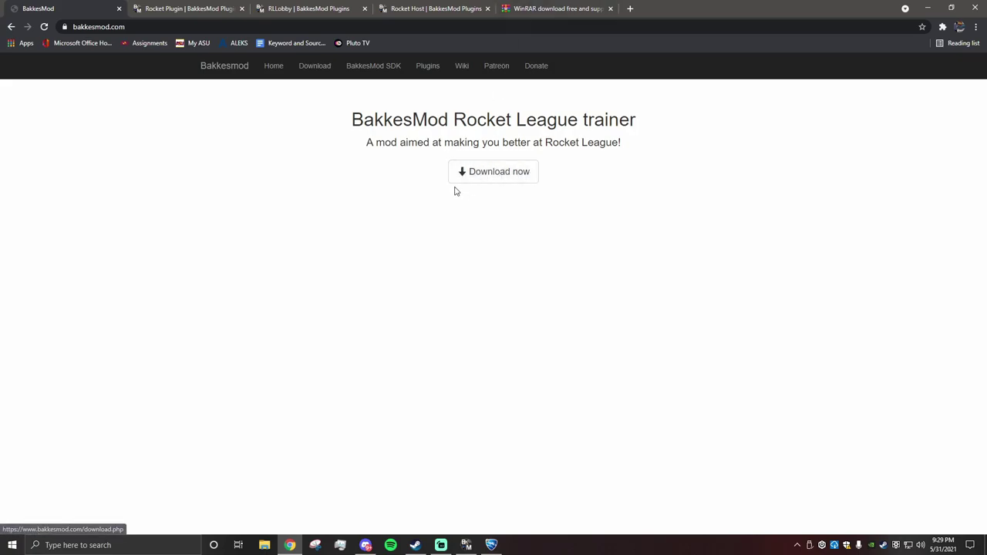
left_click(199, 9)
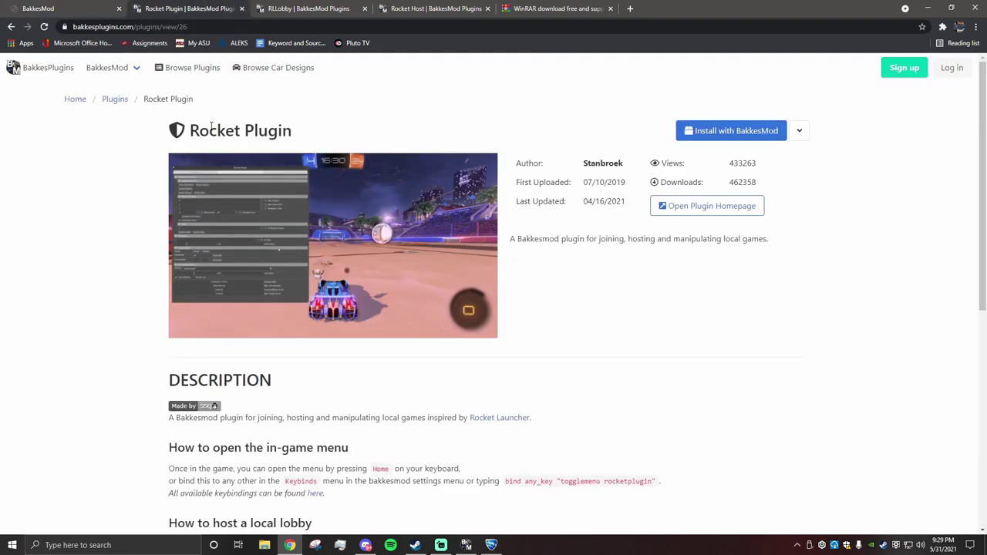
left_click(115, 99)
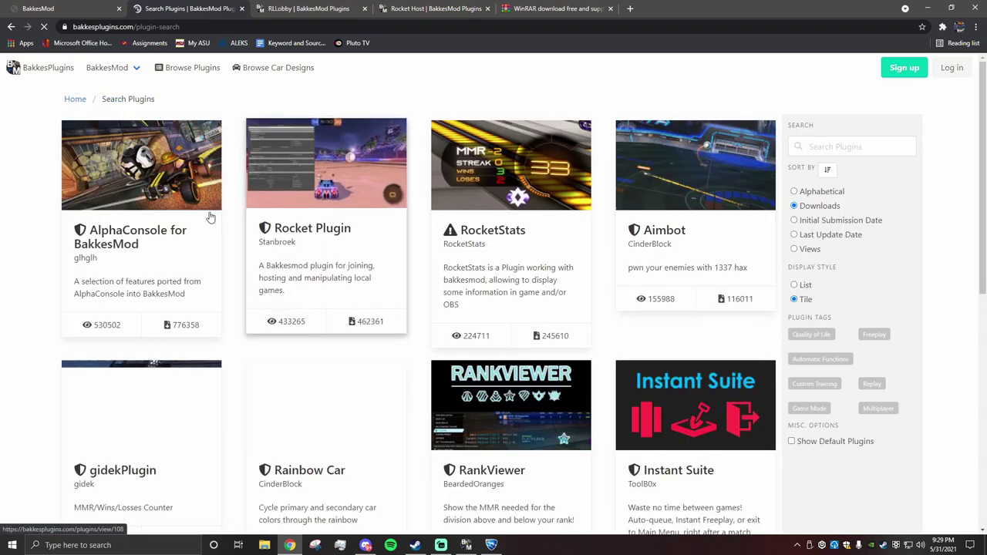
left_click(75, 98)
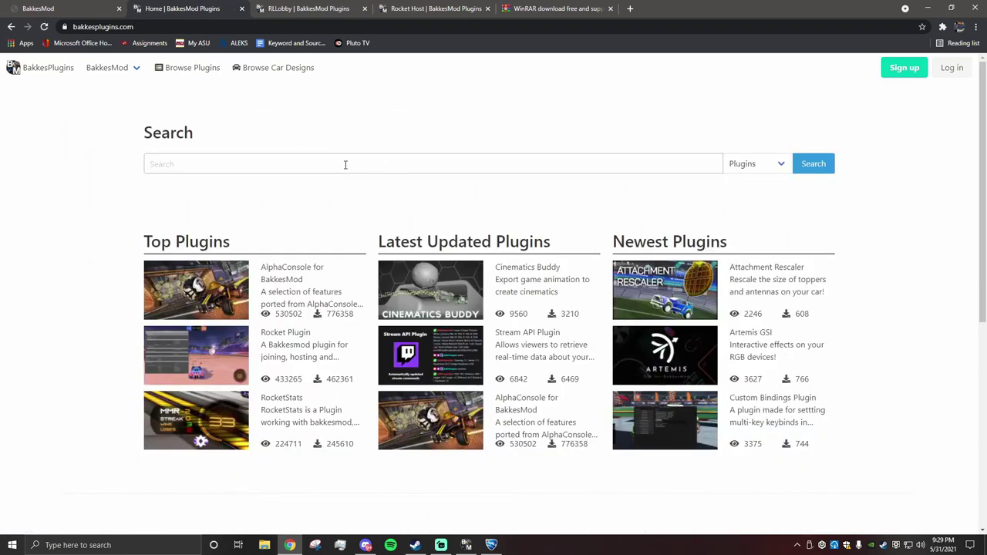
left_click(346, 162)
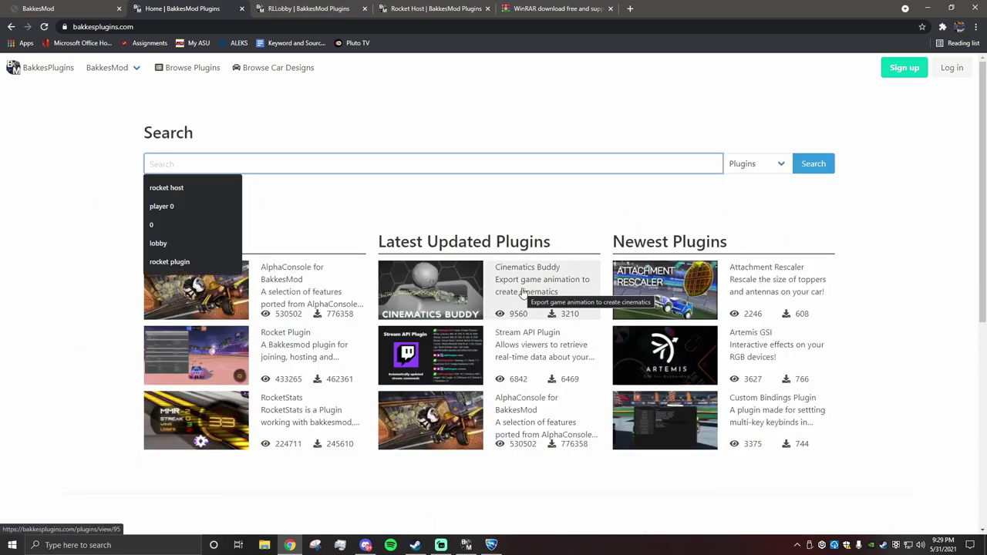
type("rl pl")
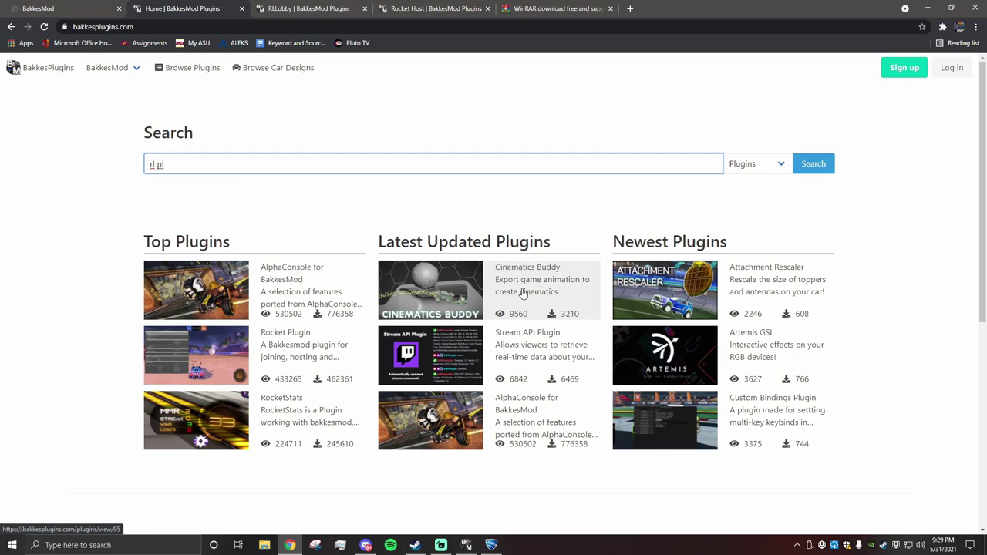
Step: Install Rocket Plugin with BakkesMod through the plugin installer and dismiss the instructions
left_click(282, 344)
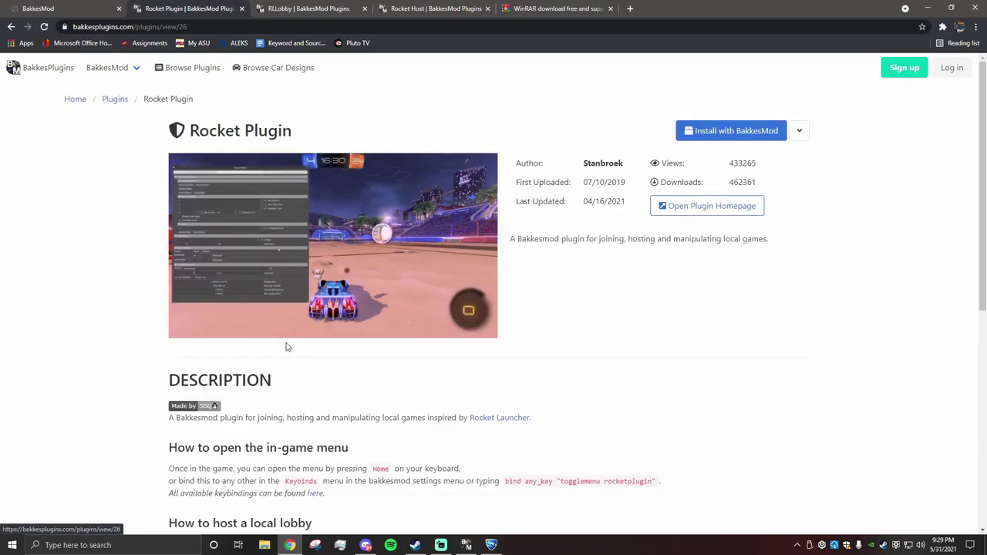
left_click(720, 132)
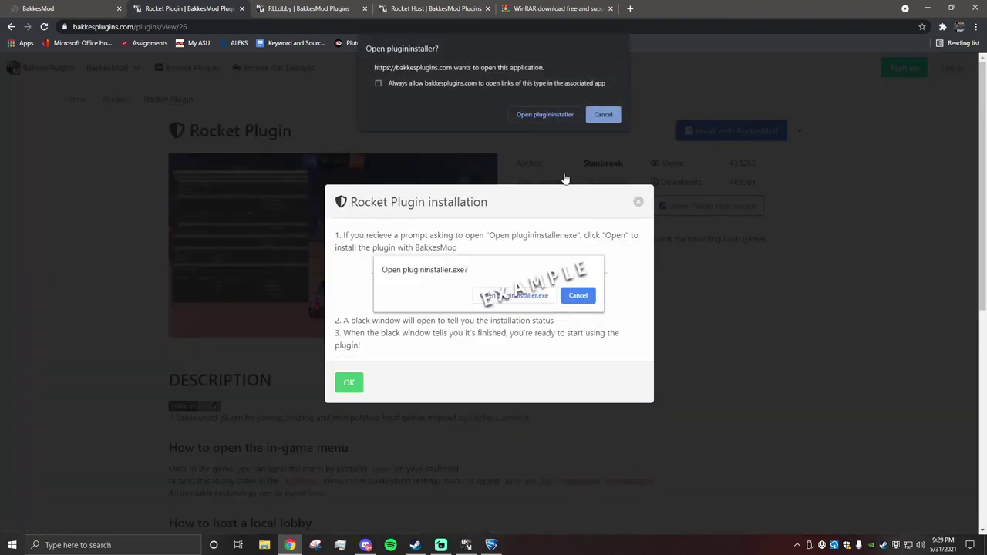
left_click(540, 114)
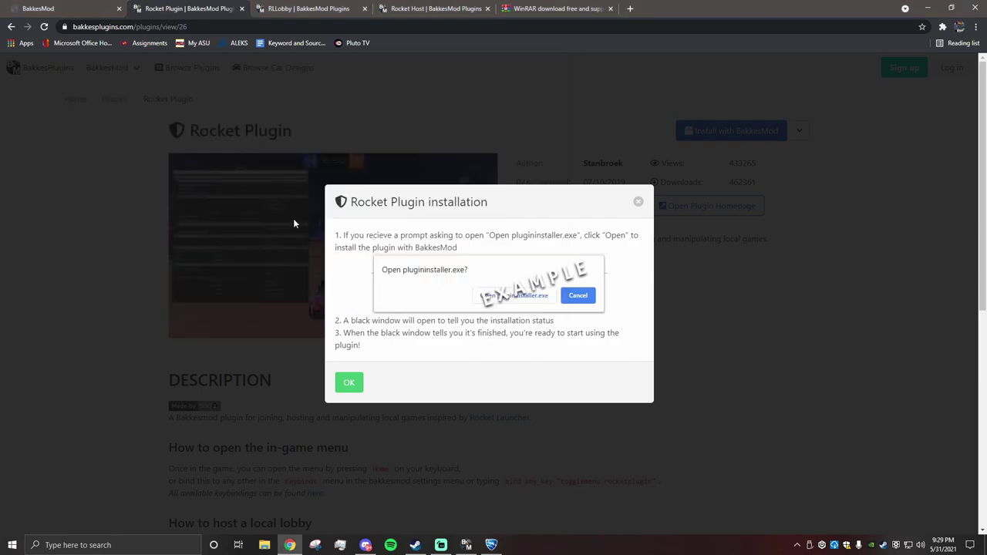
left_click(638, 203)
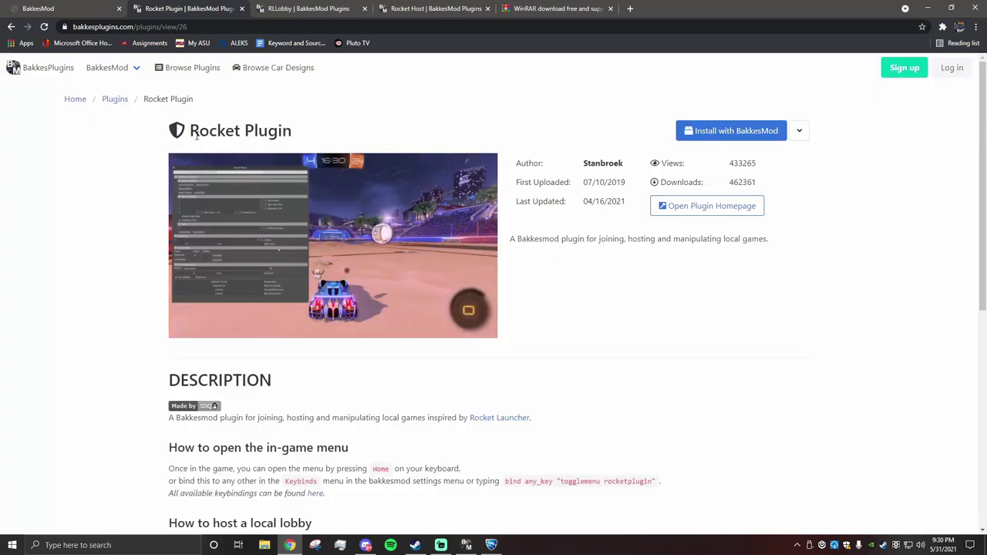
Step: Close the Rocket Plugin and RLLobby pages to reach the Rocket Host page
left_click(241, 8)
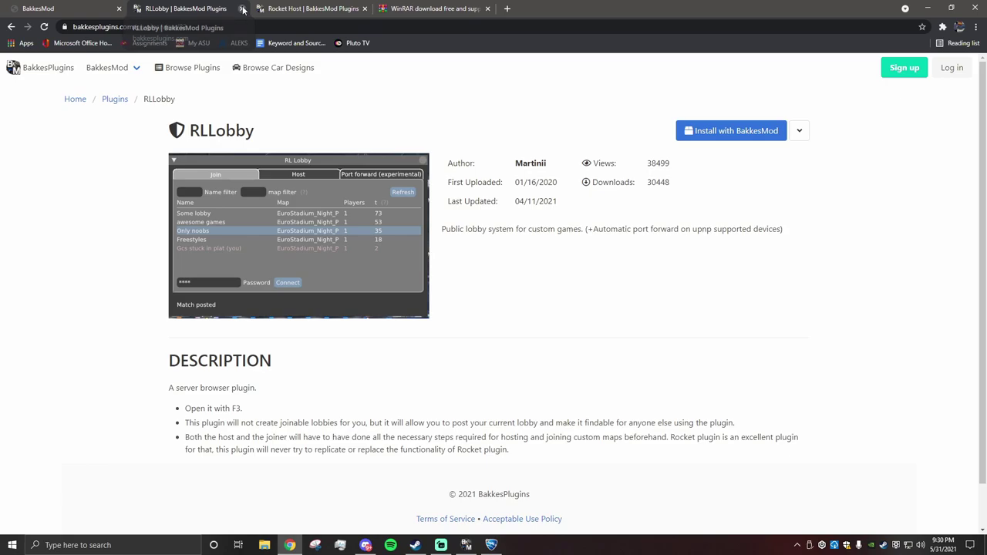
left_click(243, 8)
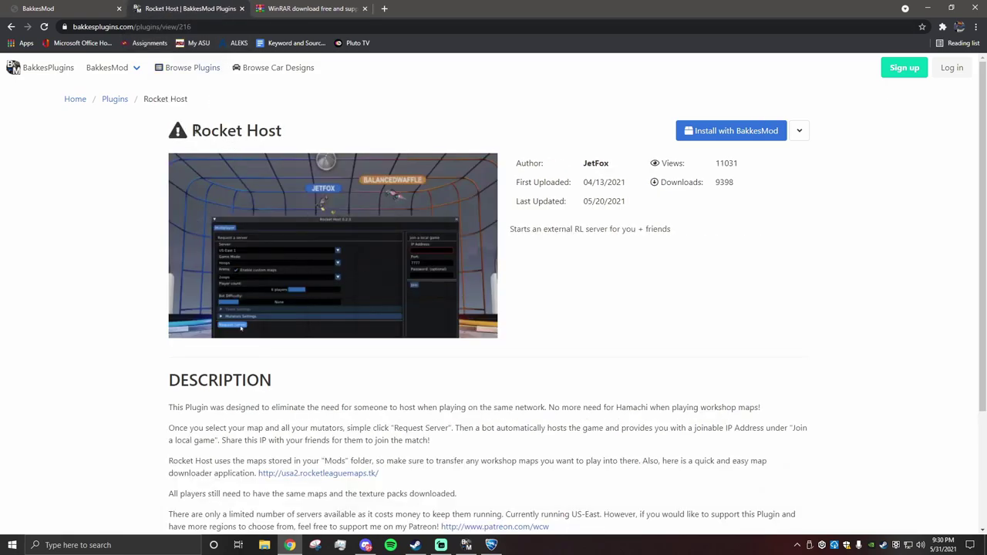
left_click_drag(192, 131, 280, 132)
left_click(280, 132)
scroll(339, 432, "down", 1)
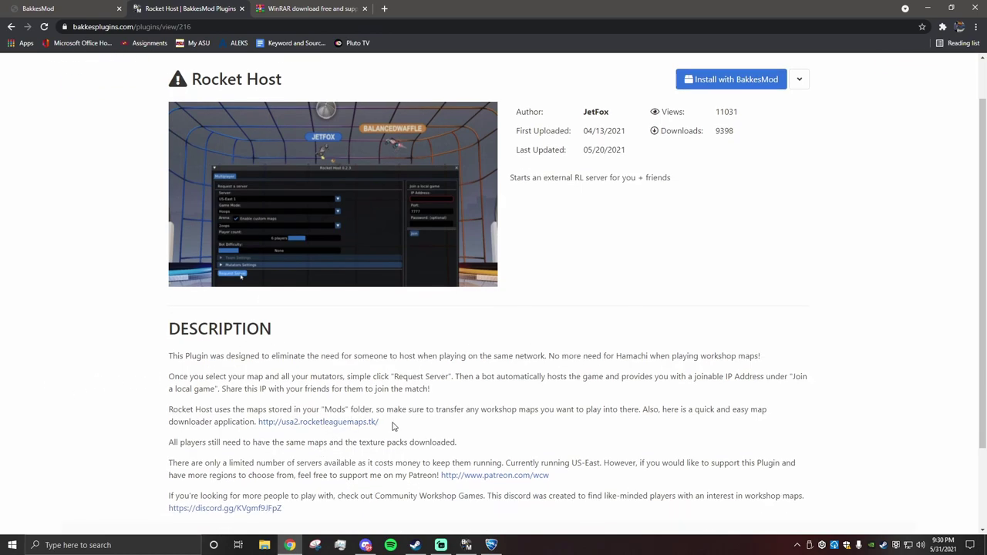
left_click_drag(393, 425, 260, 422)
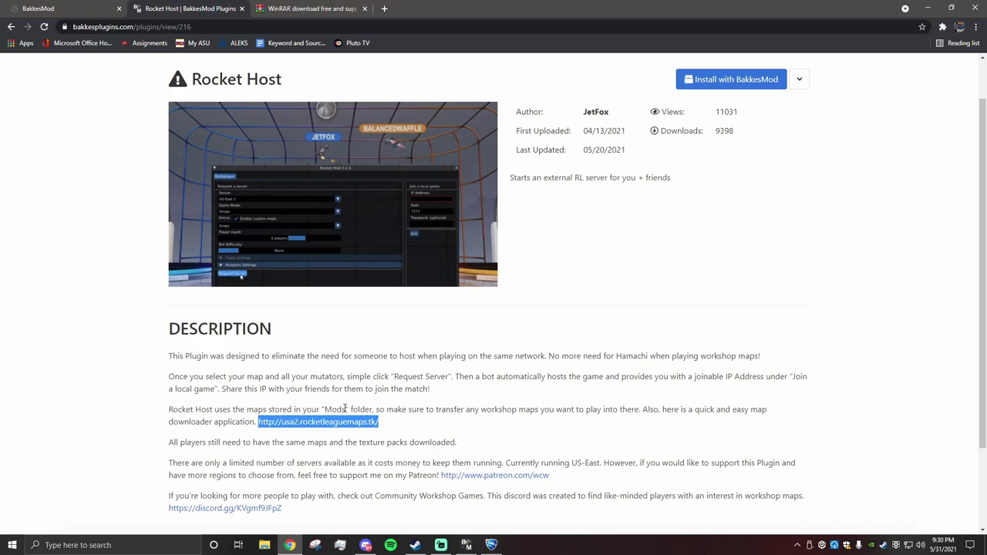
left_click(425, 436)
left_click_drag(385, 425, 261, 422)
left_click(548, 461)
left_click_drag(575, 484, 199, 474)
left_click(219, 464)
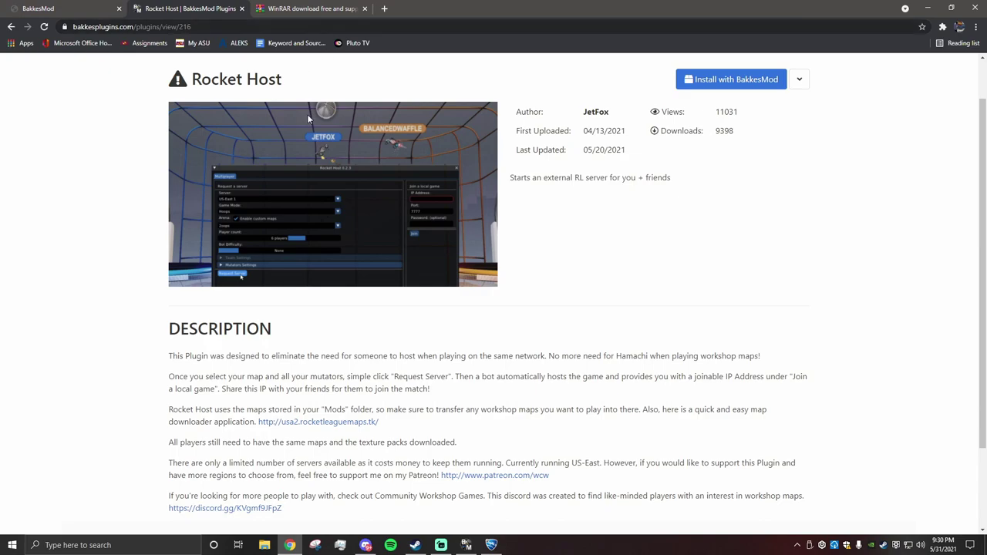
Step: Open the map downloader site and download the latest release as LatestRelease (3).7z
left_click(315, 427)
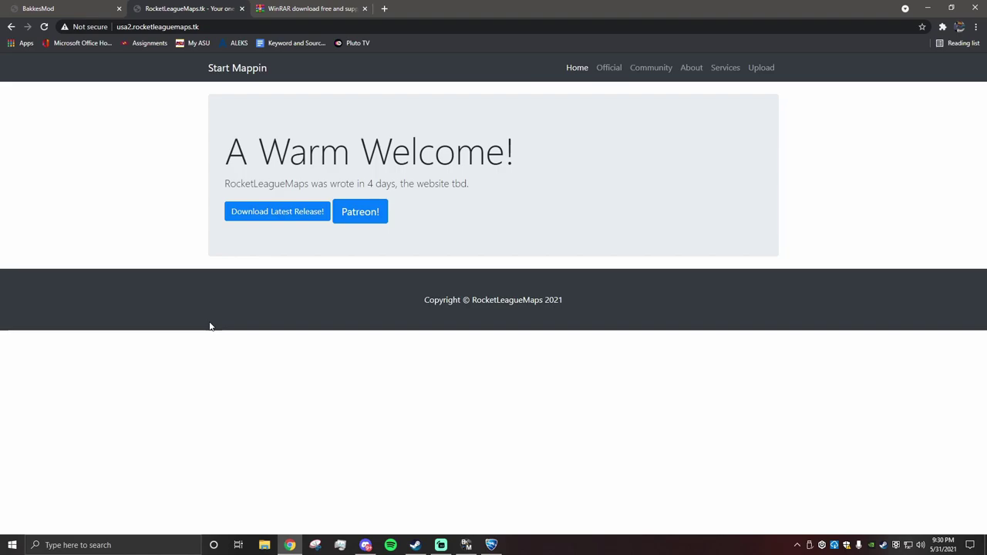
left_click(291, 217)
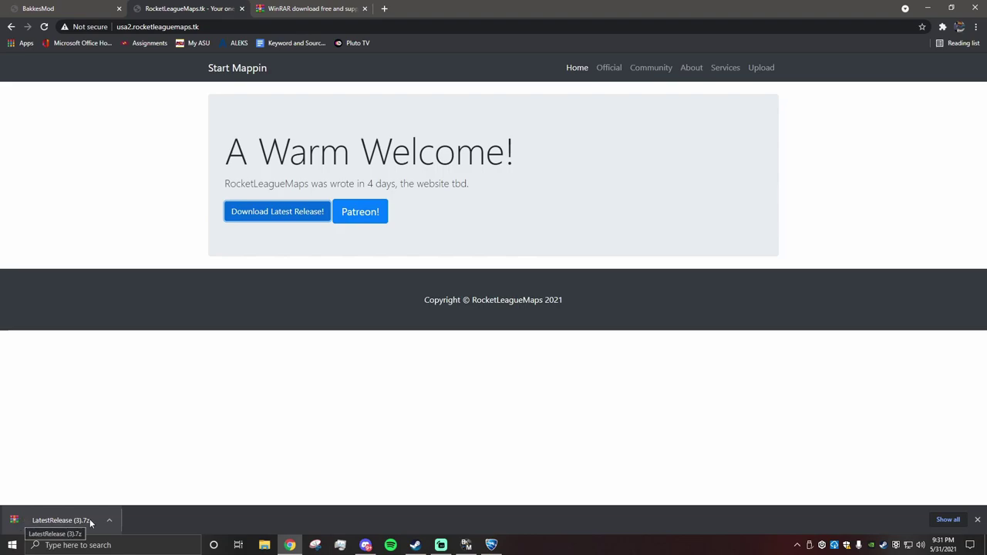
Step: Download the 64-bit WinRAR 6.01 installer and install it with default integration options
left_click(323, 6)
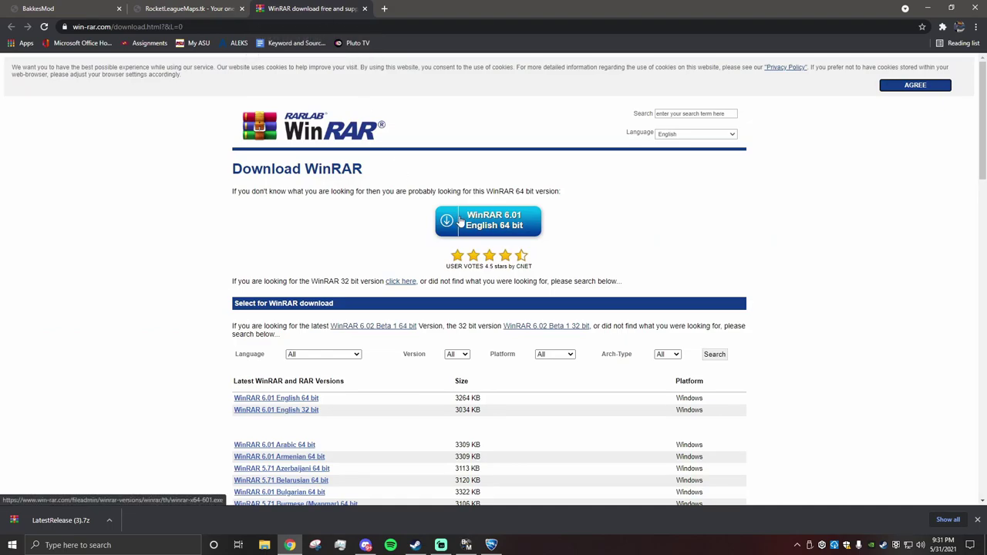
left_click(491, 224)
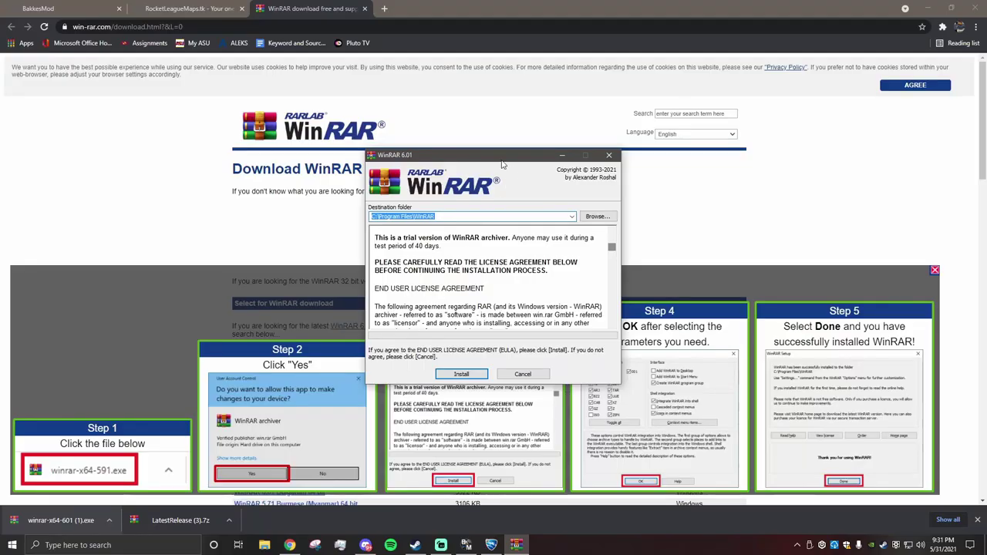
left_click_drag(502, 164, 502, 133)
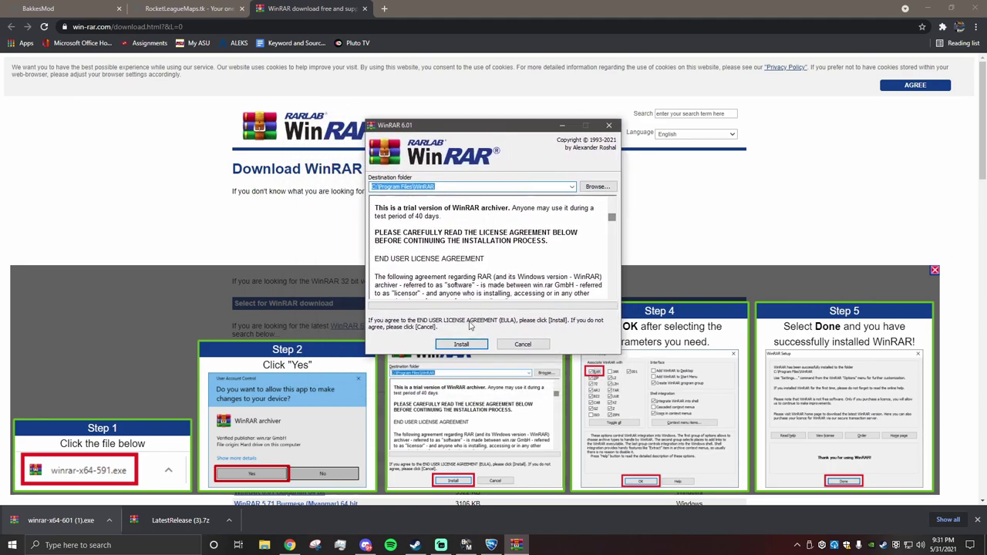
left_click(461, 344)
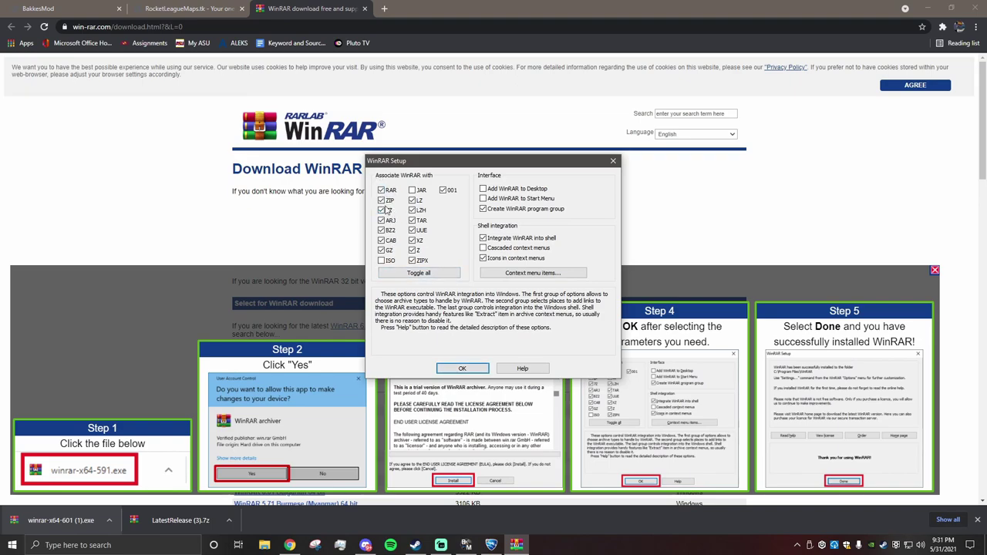
left_click(462, 369)
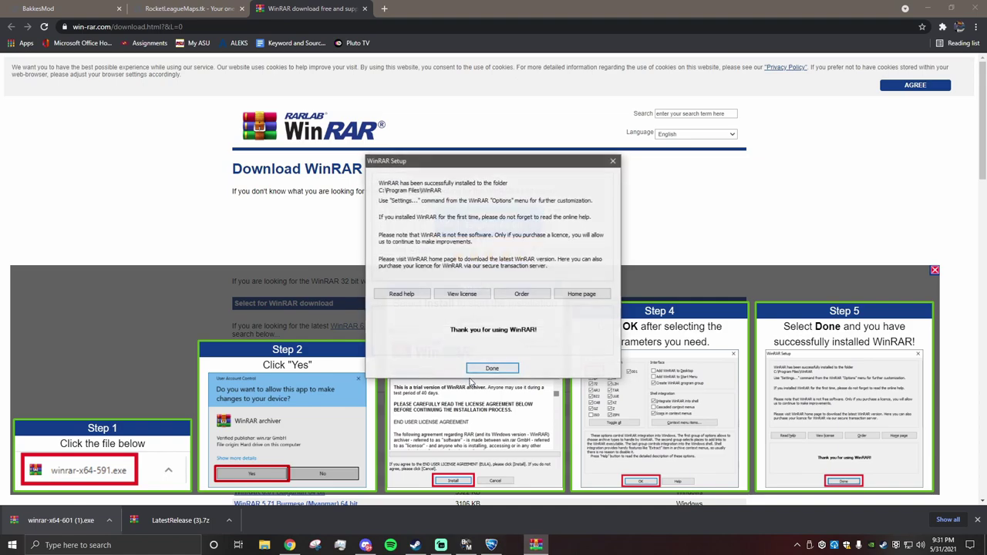
left_click(492, 368)
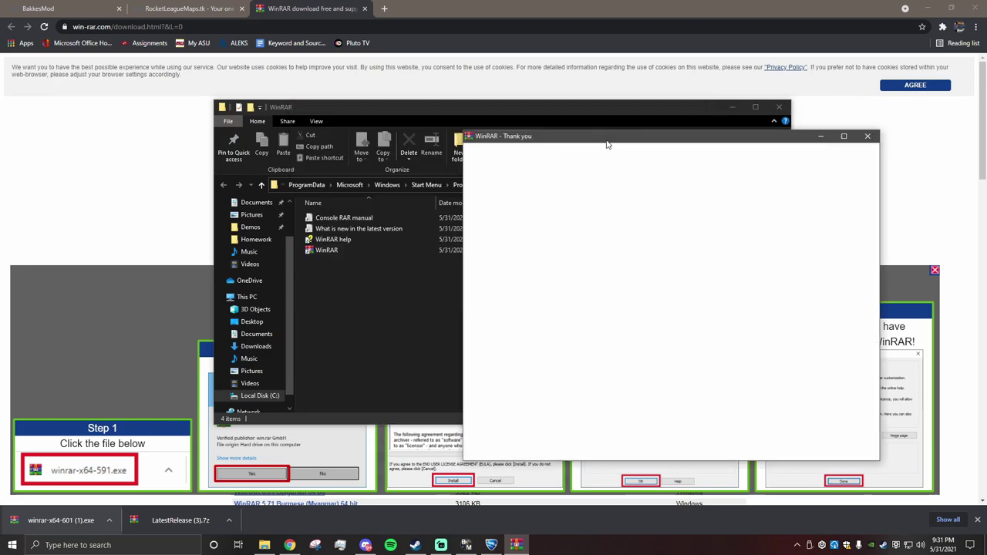
Step: Close the WinRAR thank-you window and hide its start menu folder window
left_click_drag(567, 141, 287, 74)
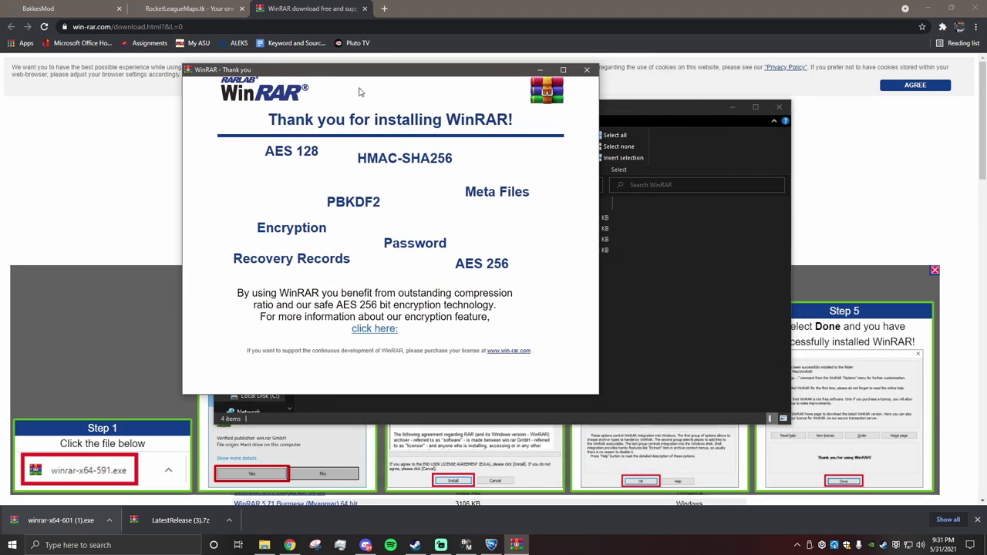
left_click(587, 70)
left_click(731, 107)
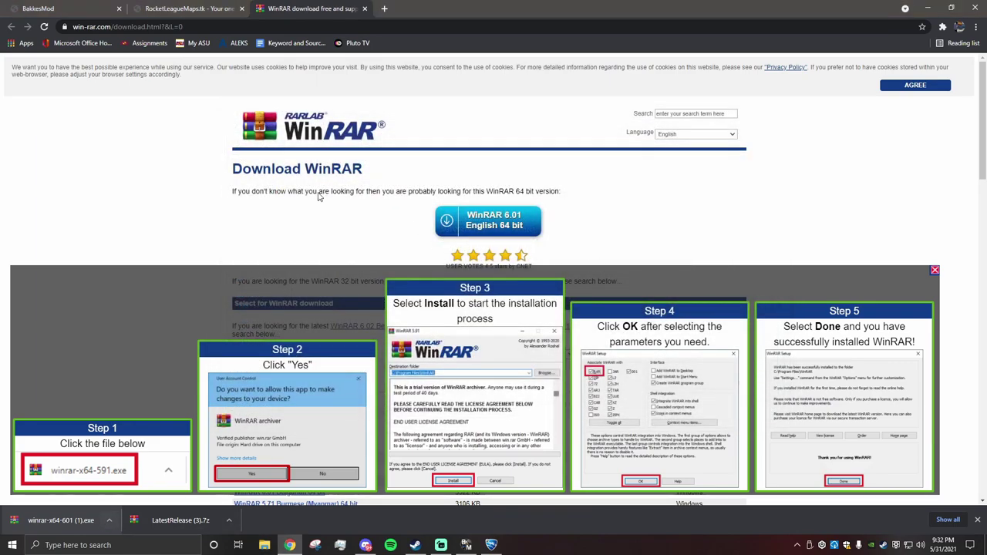
Step: Open LatestRelease (4).7z from Chrome's download bar in WinRAR
left_click(189, 8)
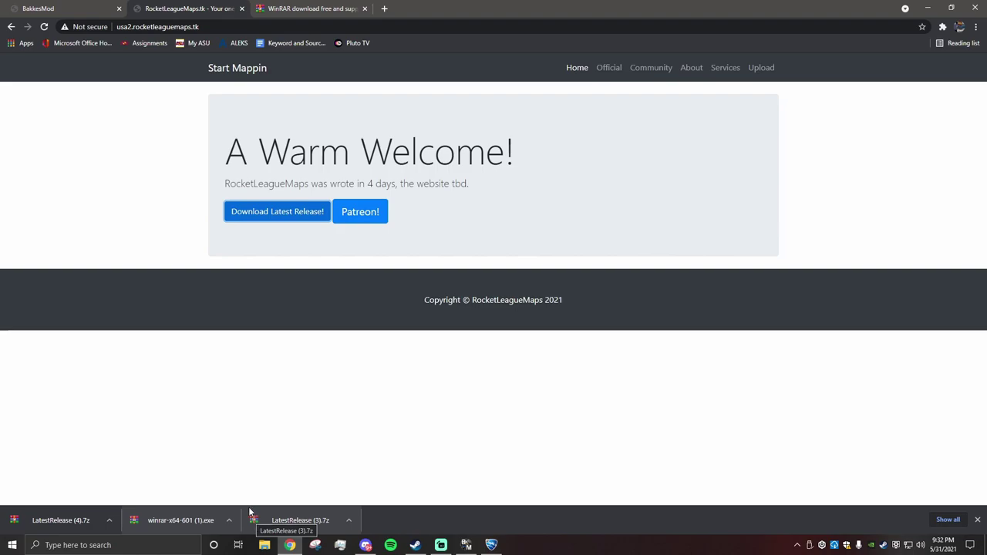
left_click(260, 523)
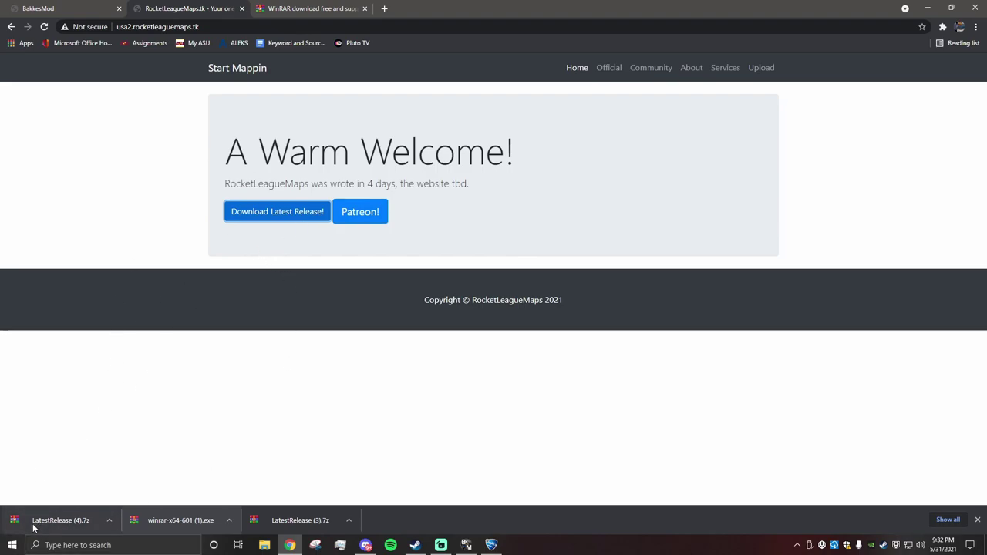
left_click(60, 525)
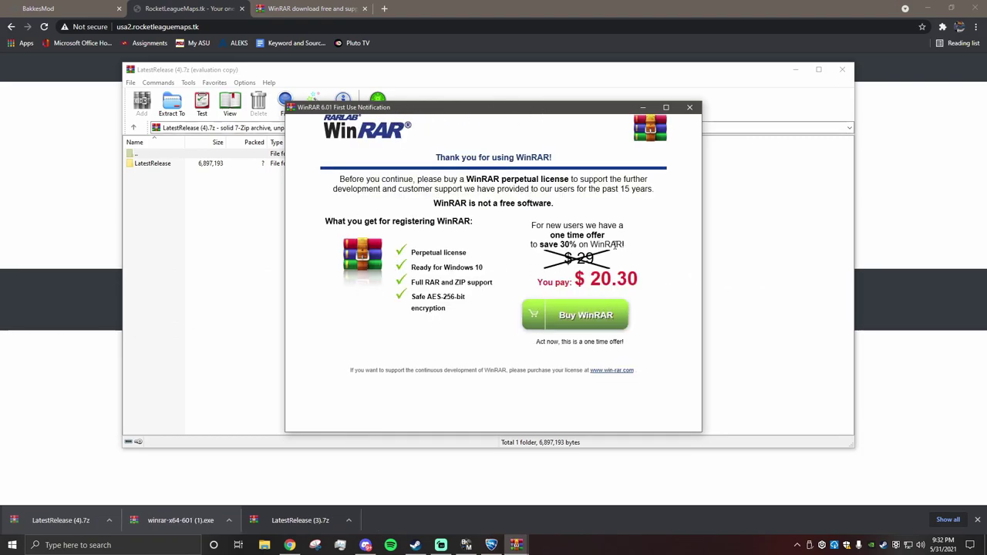
Step: Dismiss the WinRAR purchase notice, minimise Chrome, and shrink the archive window to the centre
left_click(691, 108)
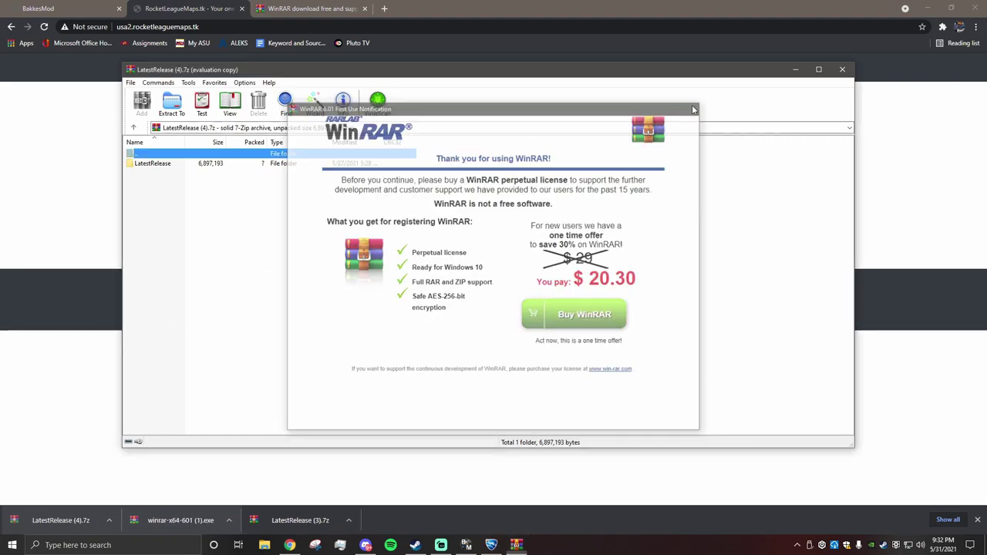
left_click(926, 7)
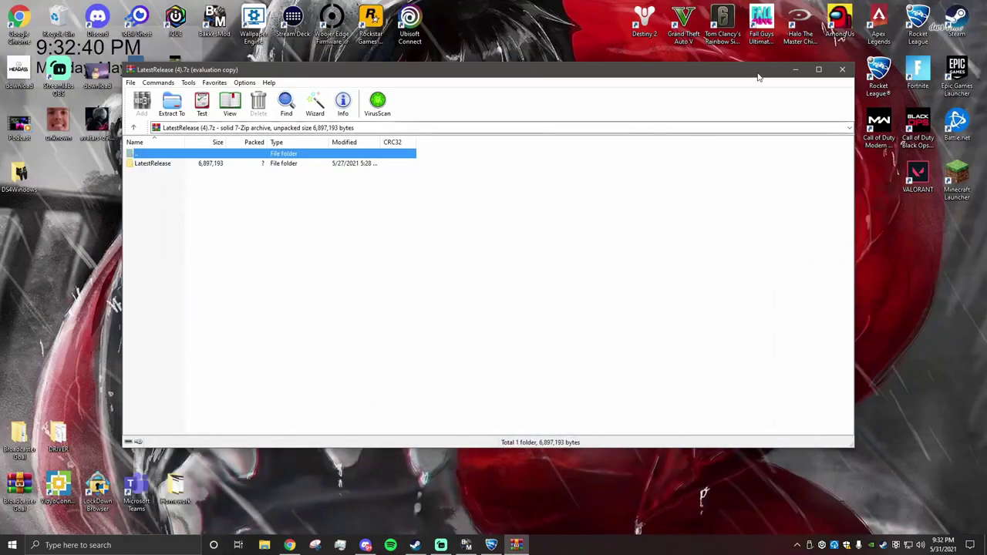
left_click_drag(518, 77, 547, 86)
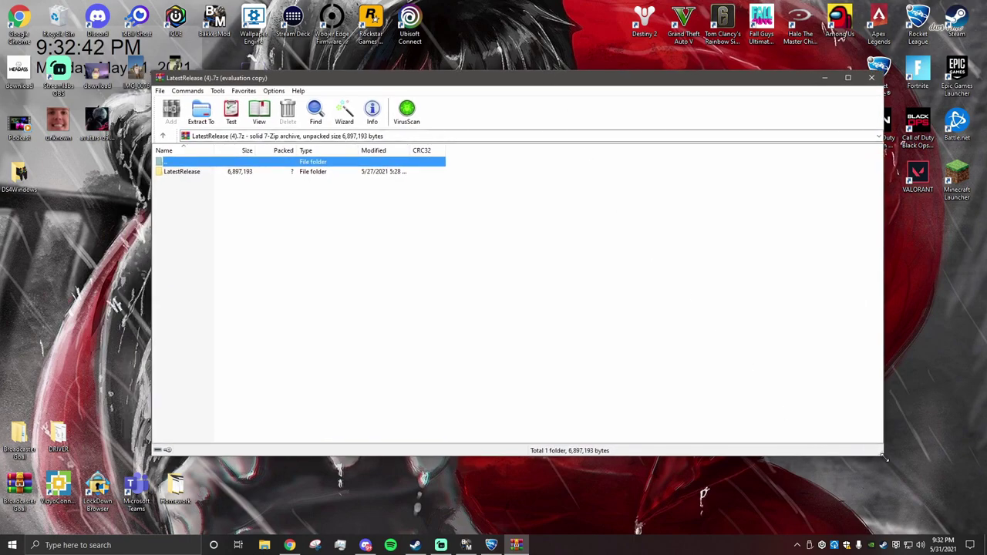
left_click_drag(885, 458, 600, 309)
left_click_drag(465, 83, 626, 93)
Step: Drag the LatestRelease folder onto the desktop, then close the archive
left_click(362, 181)
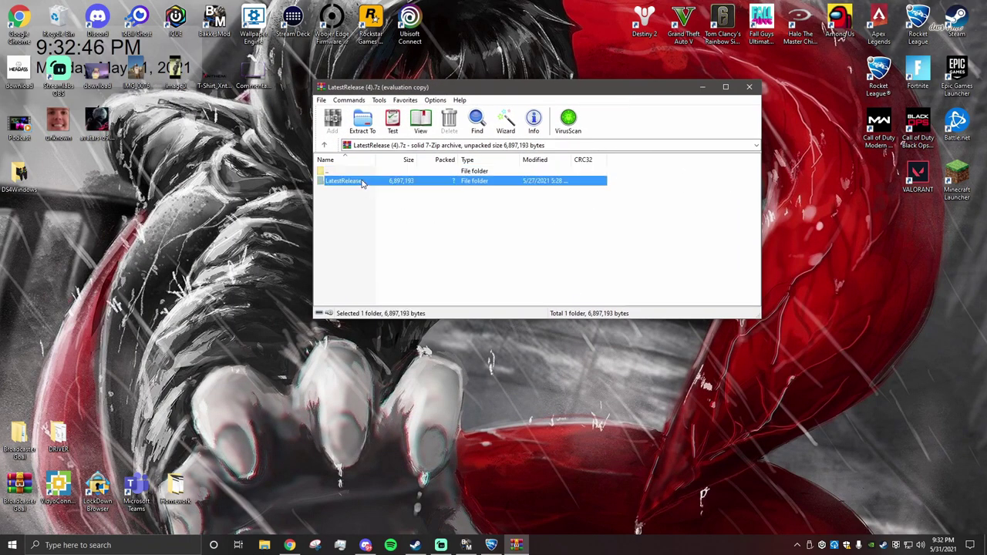
left_click(331, 171)
left_click(380, 183)
left_click_drag(348, 185, 820, 342)
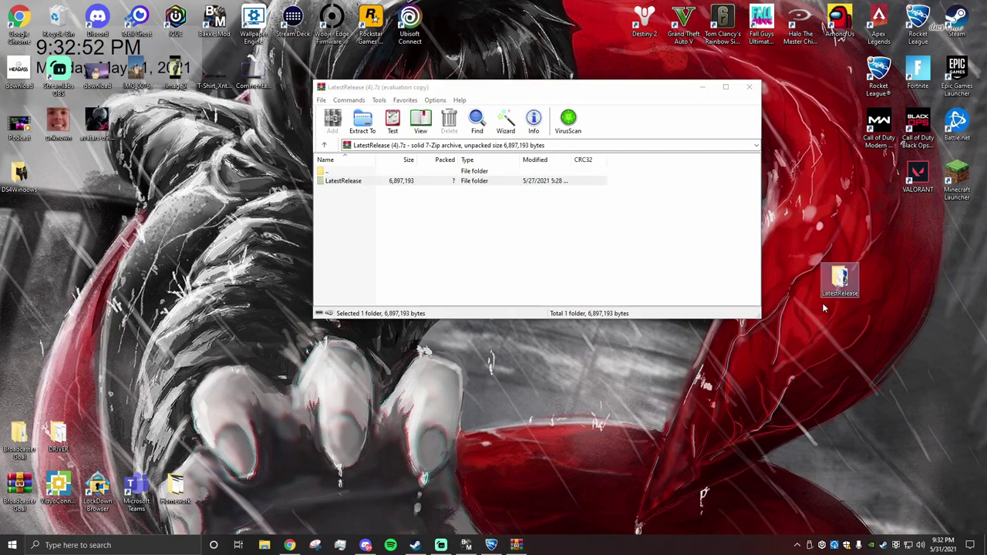
left_click_drag(837, 283, 877, 282)
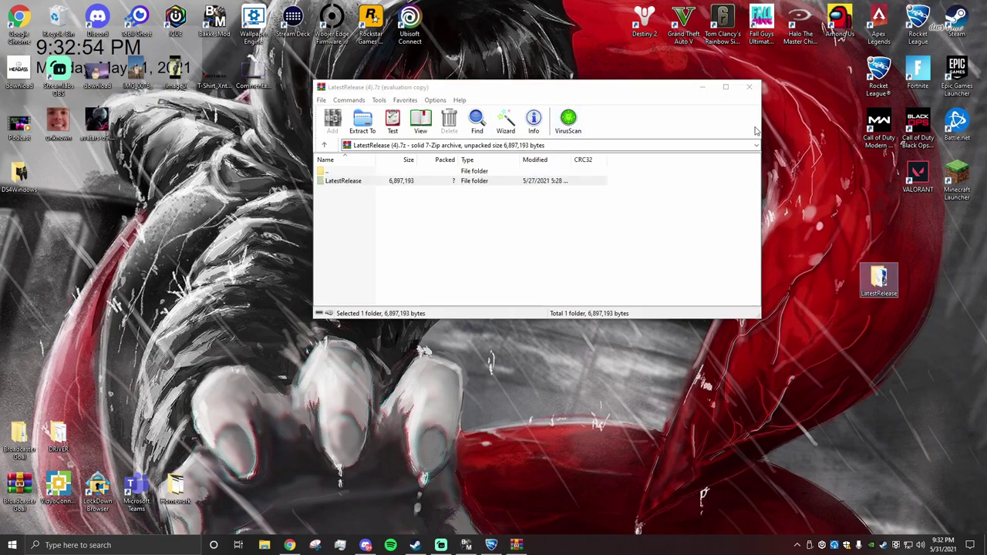
left_click(749, 86)
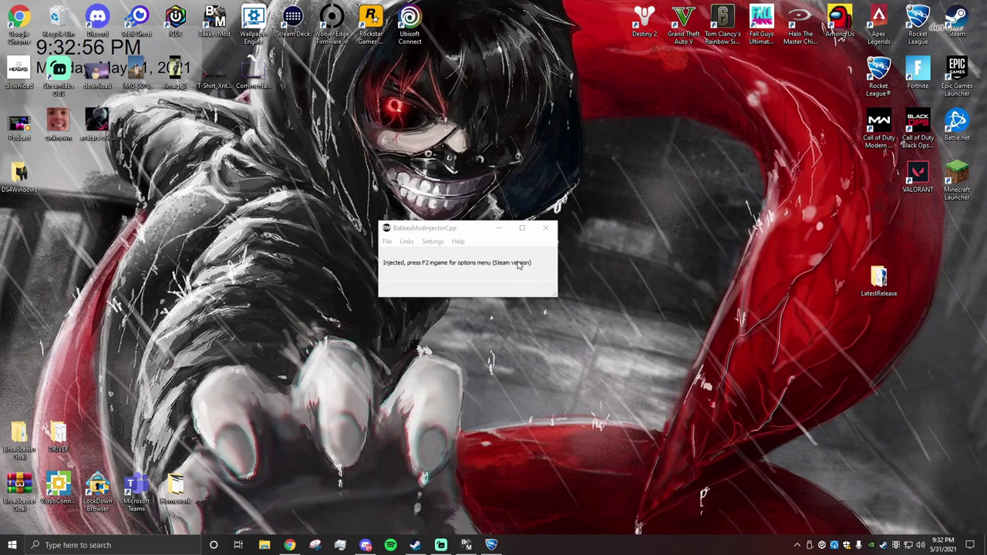
left_click_drag(463, 231, 278, 183)
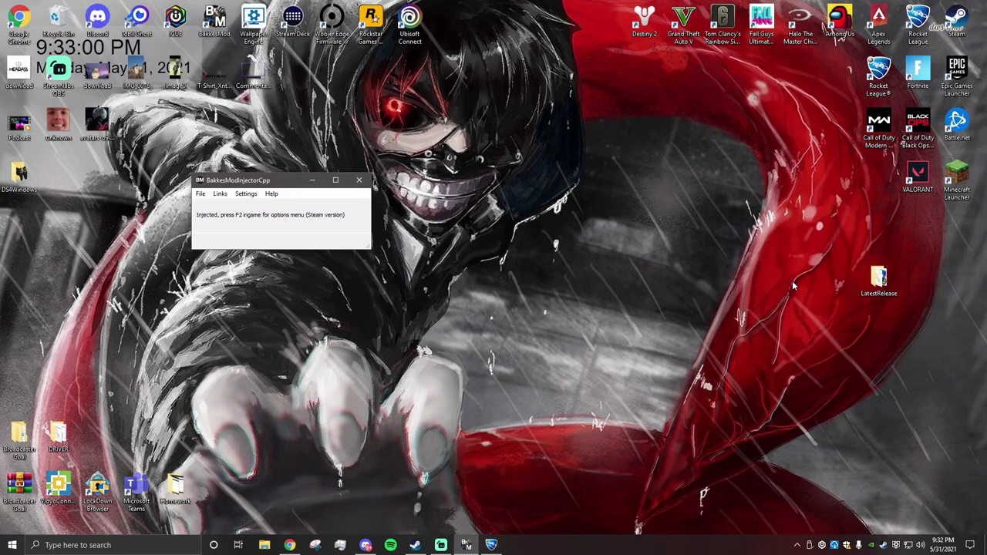
Step: Open the LatestRelease desktop folder and scroll down to WinterRL - Map Installer
double_click(879, 279)
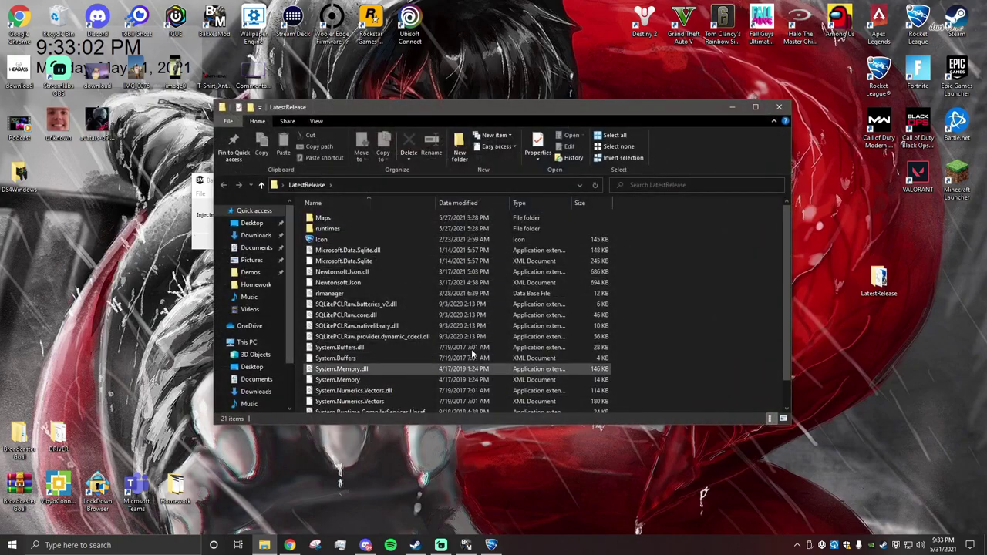
scroll(363, 223, "down", 1)
scroll(378, 324, "up", 1)
scroll(372, 363, "down", 1)
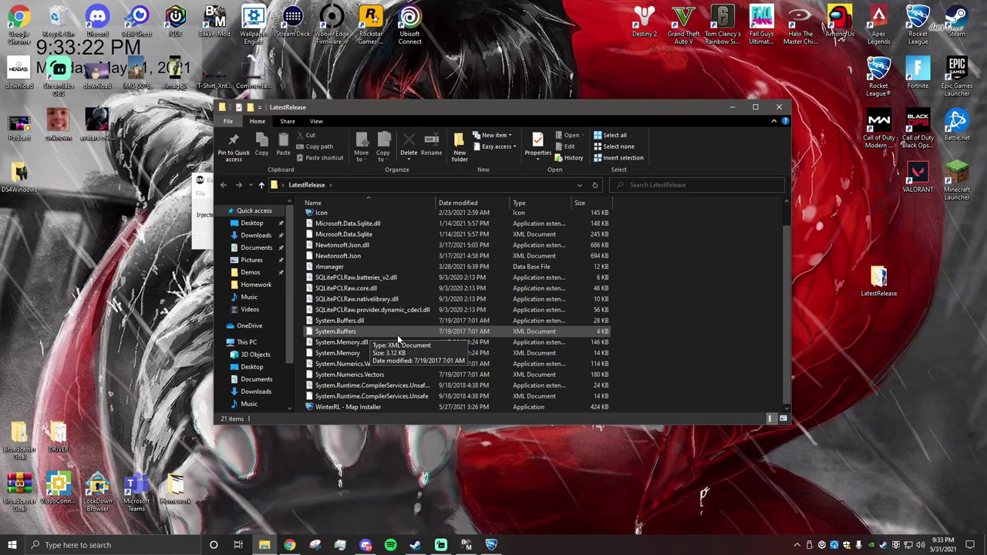
Step: Launch WinterRL - Map Installer, dismiss the UNSTABLE-Alpha warning, and position its window
left_click(387, 407)
double_click(387, 407)
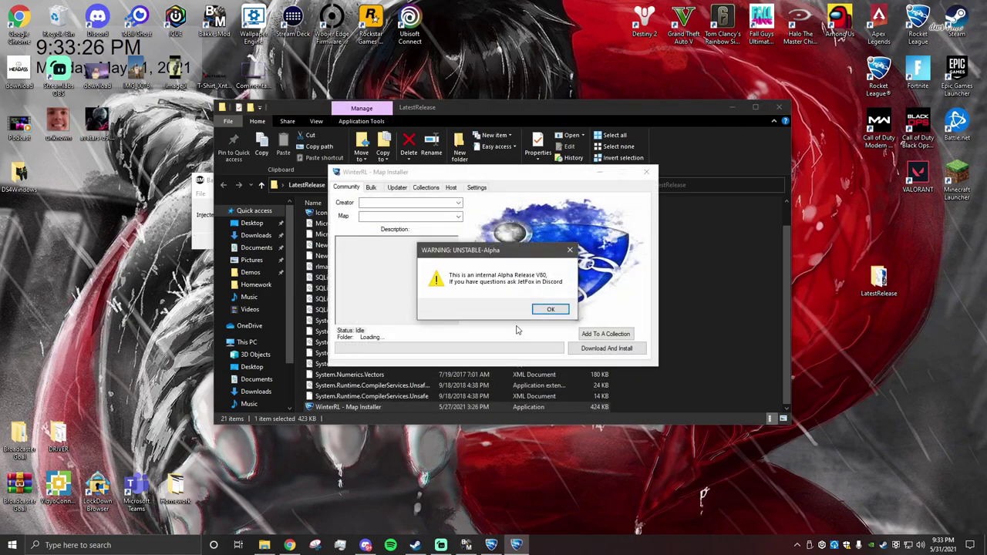
left_click_drag(484, 258, 438, 251)
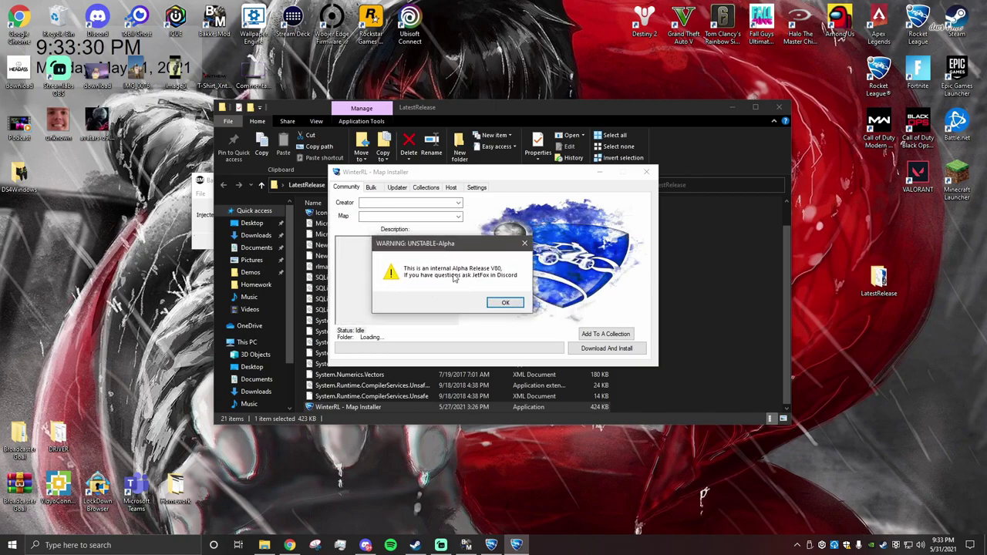
left_click(505, 306)
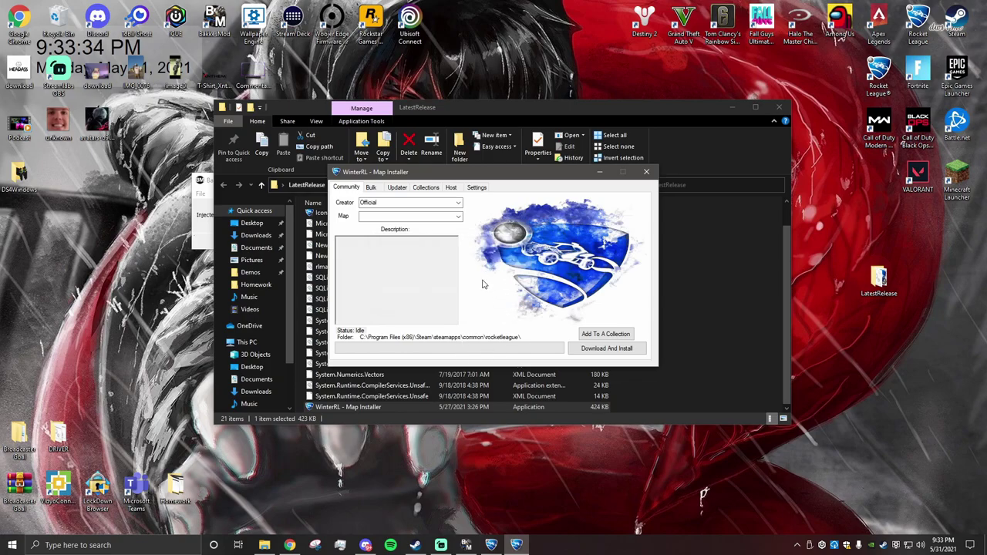
left_click_drag(487, 173, 456, 176)
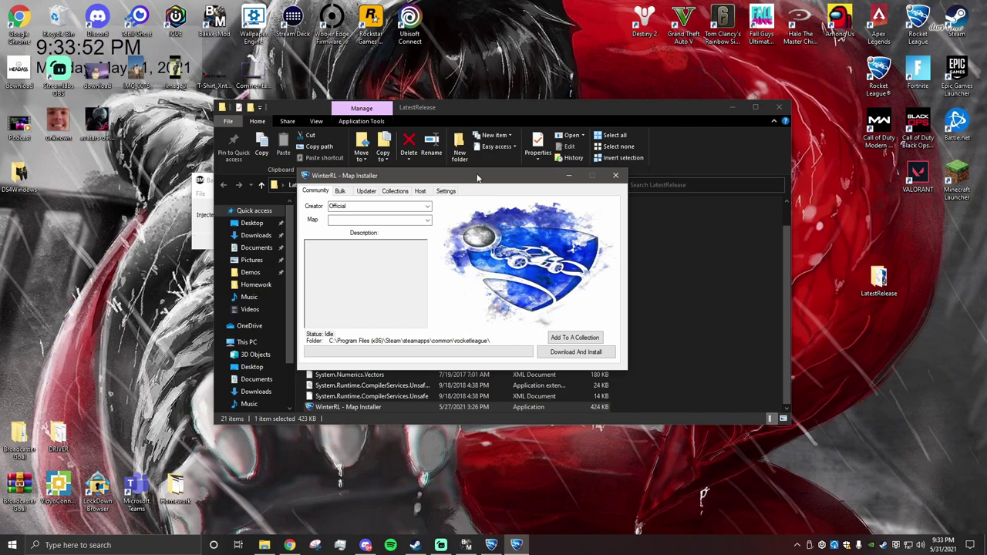
left_click_drag(478, 178, 485, 186)
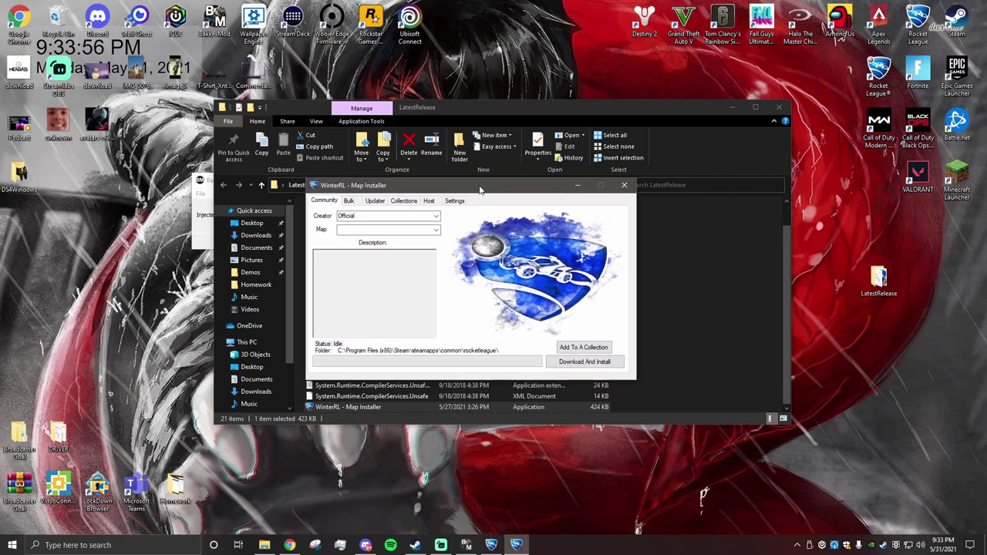
mouse_move(479, 189)
left_mouse_down()
mouse_move(465, 183)
mouse_move(470, 192)
left_mouse_up()
Step: Launch Steam and open Rocket League's Workshop from the Library, showing the Most Popular maps
double_click(944, 27)
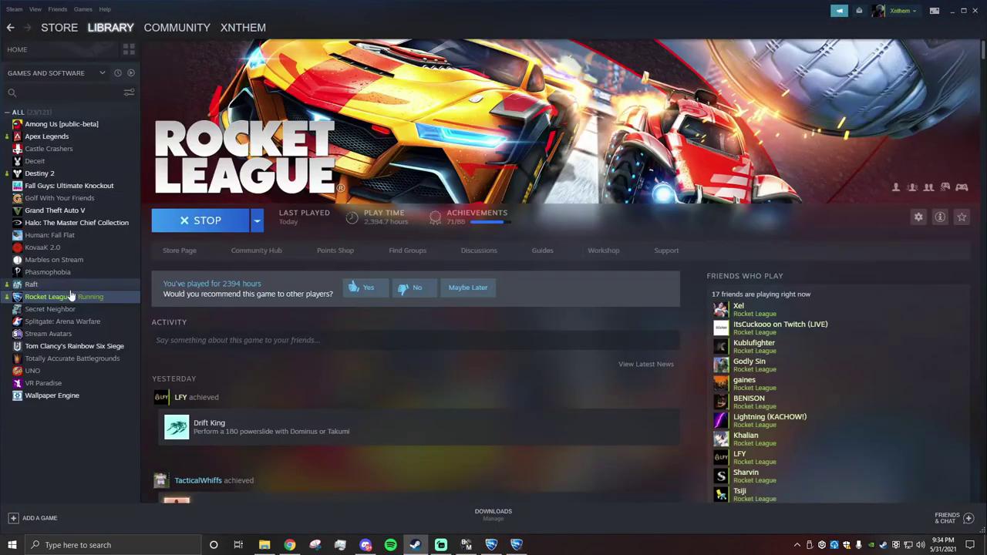
right_click(76, 296)
mouse_move(111, 345)
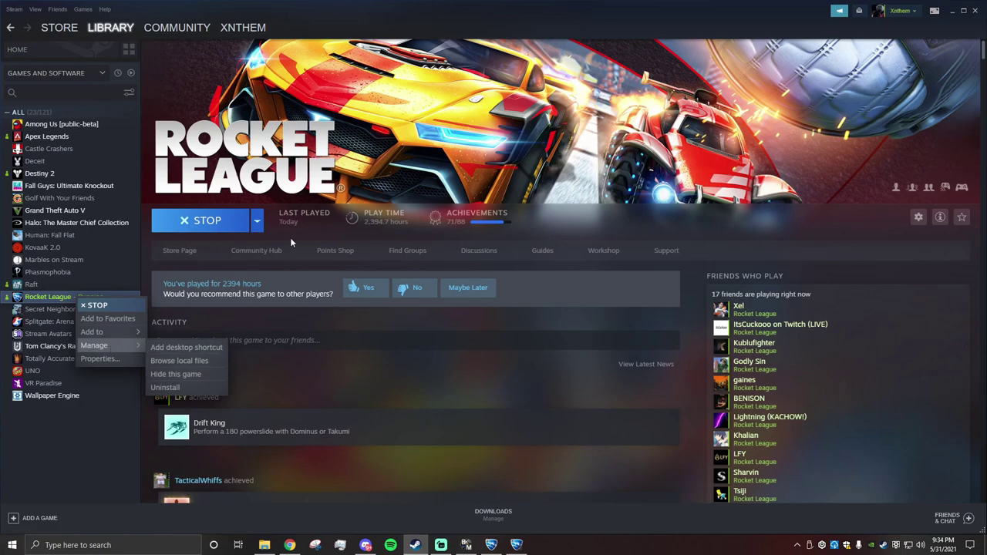
left_click(600, 251)
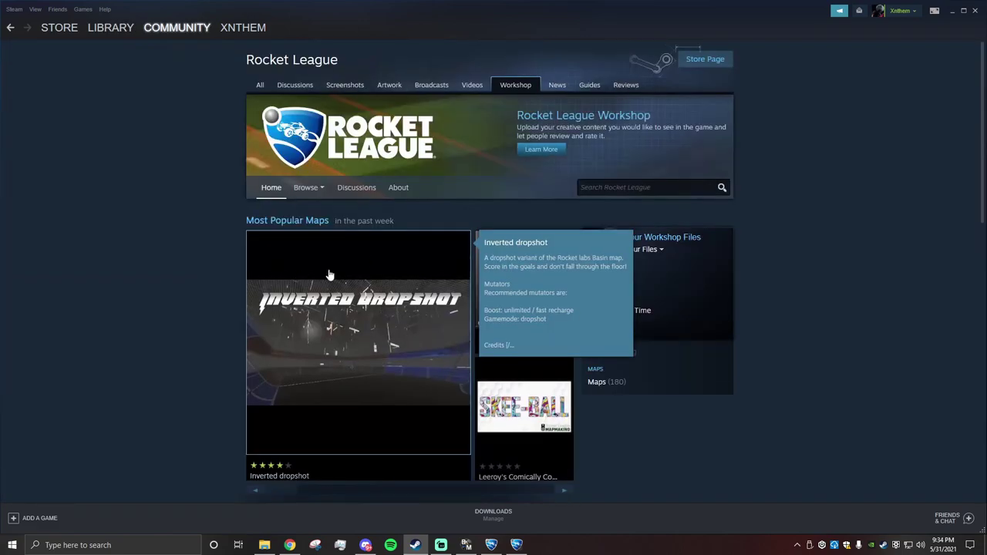
scroll(438, 335, "down", 6)
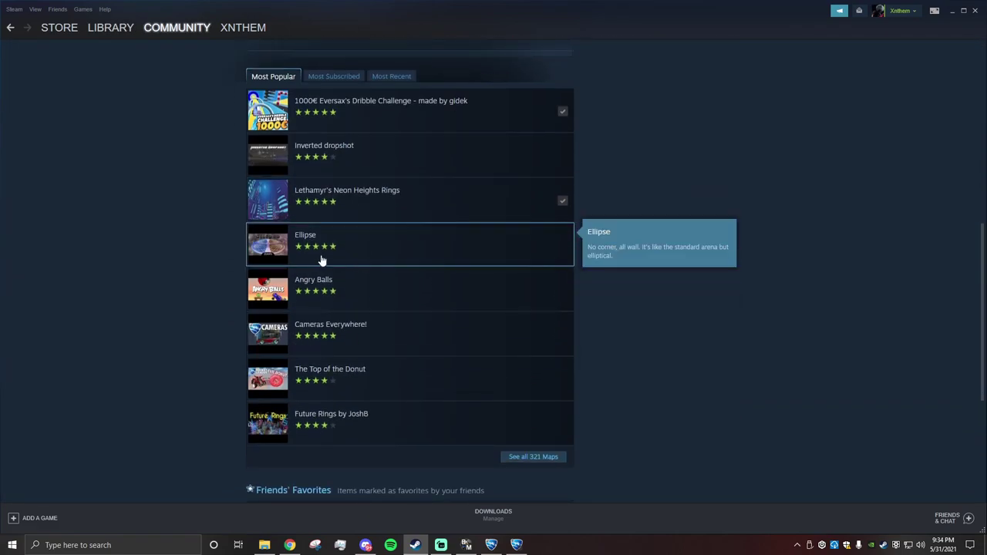
Step: Search the installer's map list with 'inv', 'dr' and 'shark', first picking SharkDecaBall.udk
left_click(516, 545)
left_click_drag(447, 191, 592, 175)
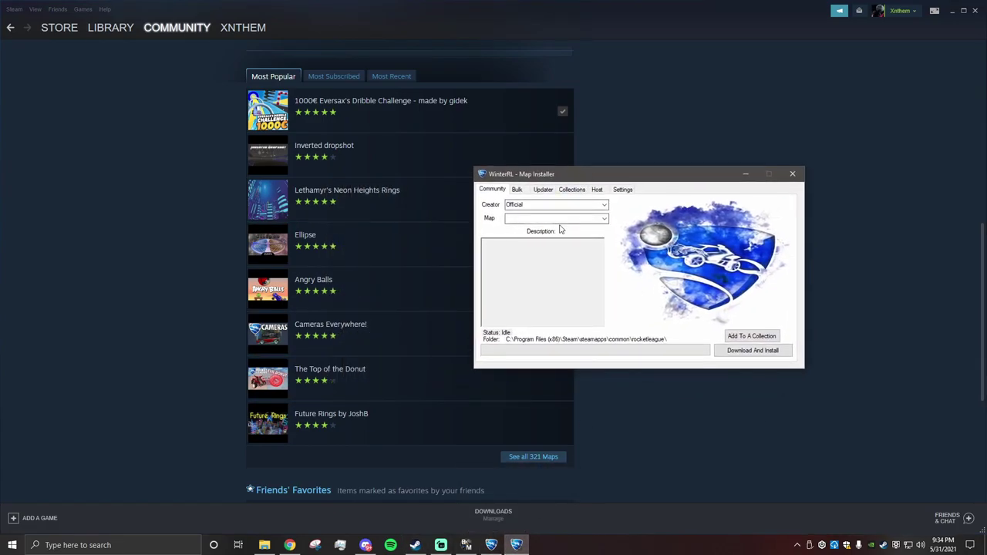
left_click(604, 219)
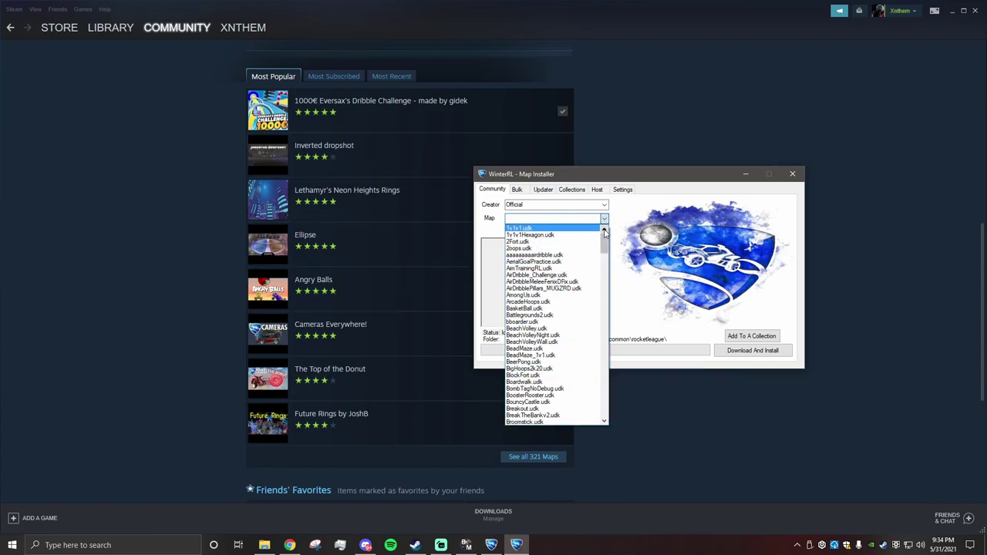
type("inv")
key("BackSpace")
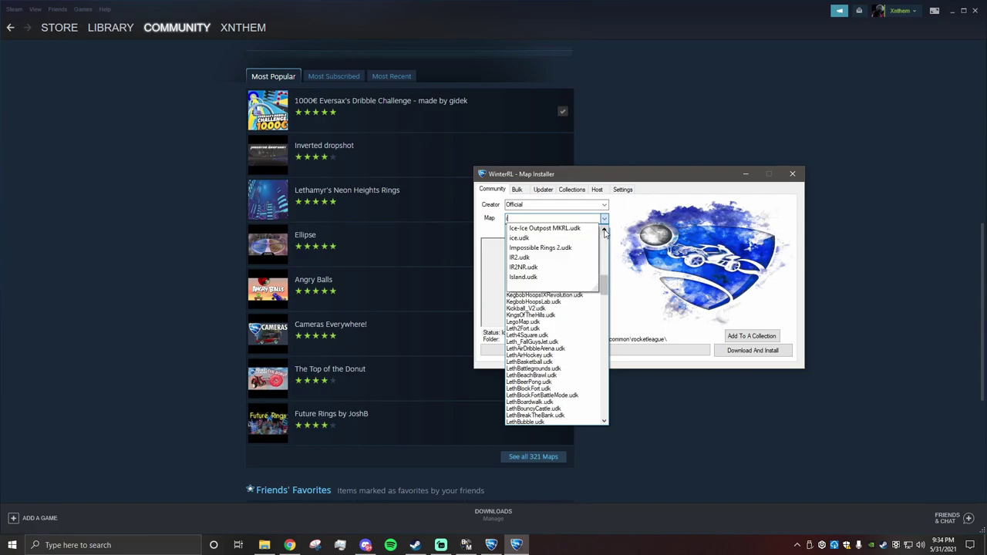
key("BackSpace")
type("drop")
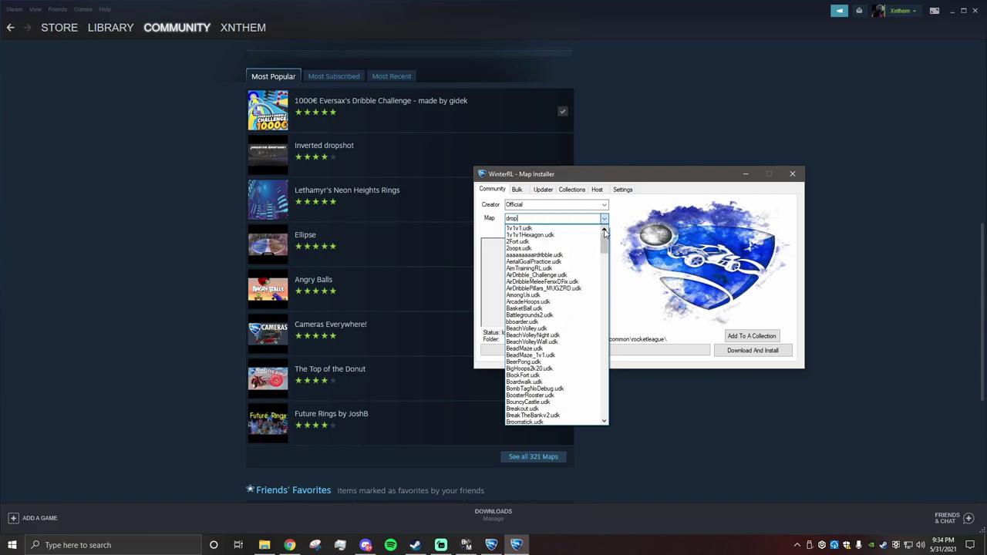
key("BackSpace")
key("BackSpace")
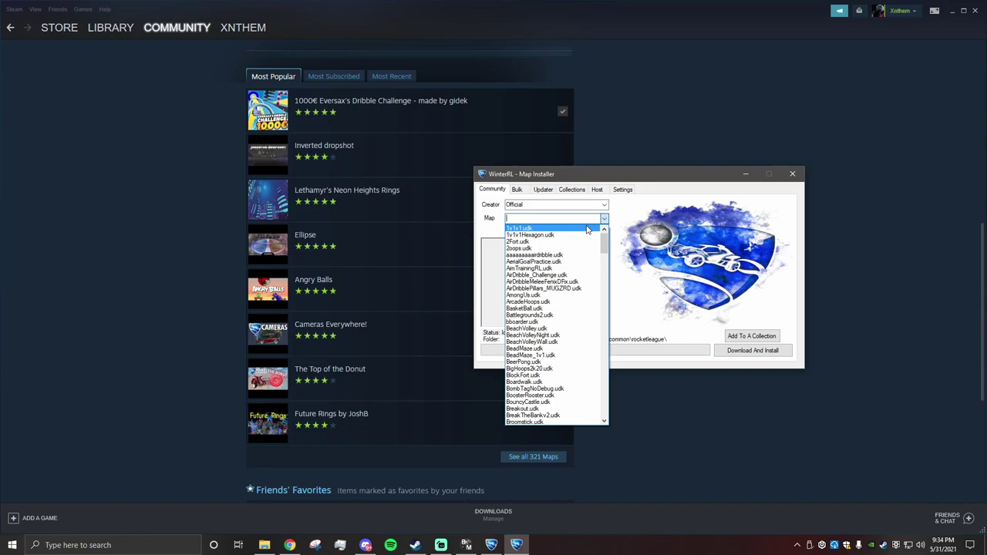
type("sha")
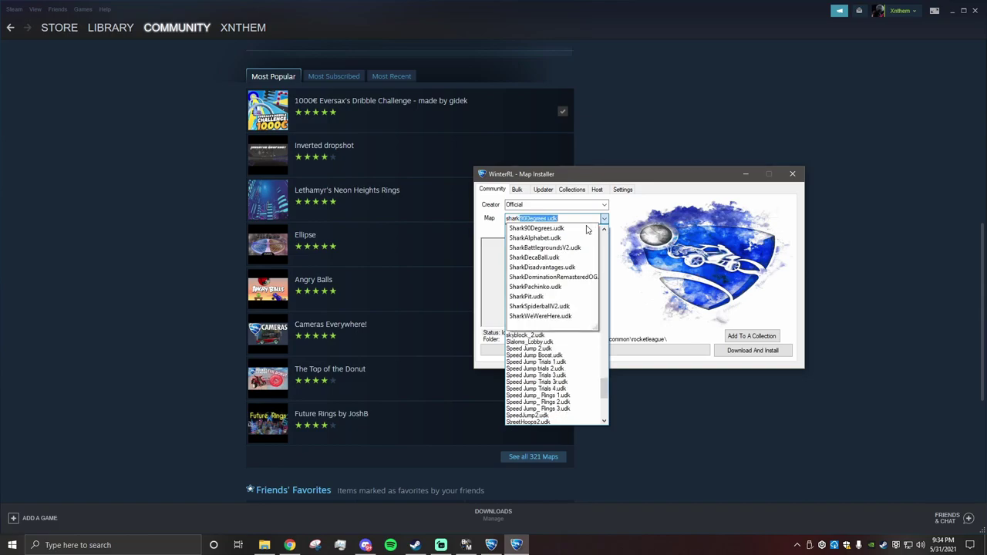
type("rk")
left_click(546, 257)
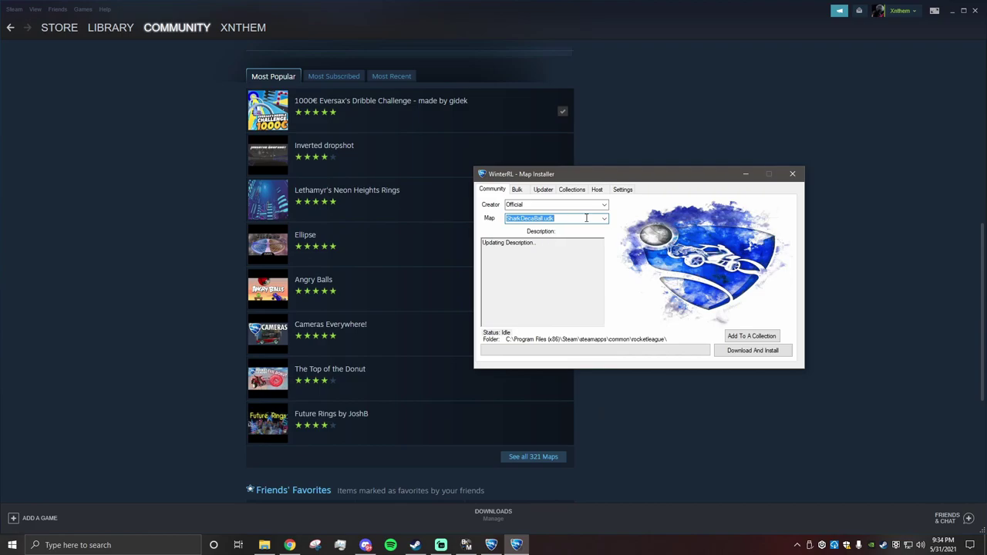
Step: Search the map list for 'sharkbattl' and choose SharkBattlegroundsV2.udk
left_click(586, 218)
left_click(604, 219)
type("s")
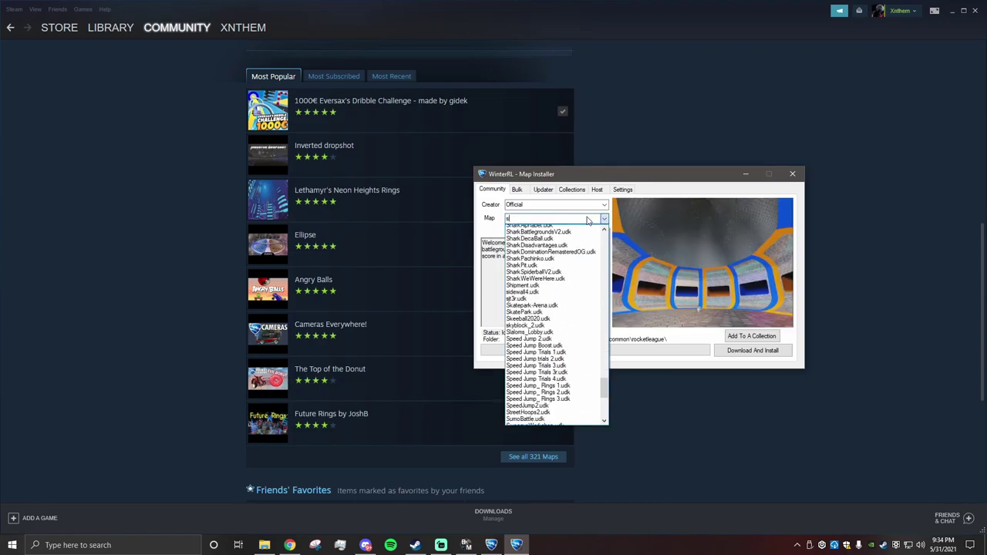
type("harkbattlegroundsV2.udk")
left_click(573, 229)
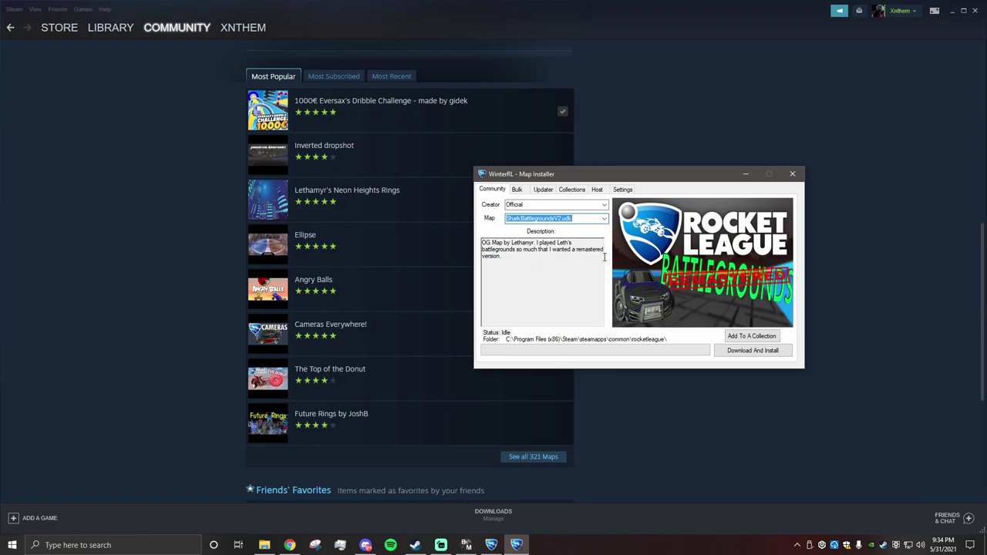
Step: Install SharkBattlegroundsV2.udk and confirm the re-install despite the 'File Exists' warning
left_click(746, 351)
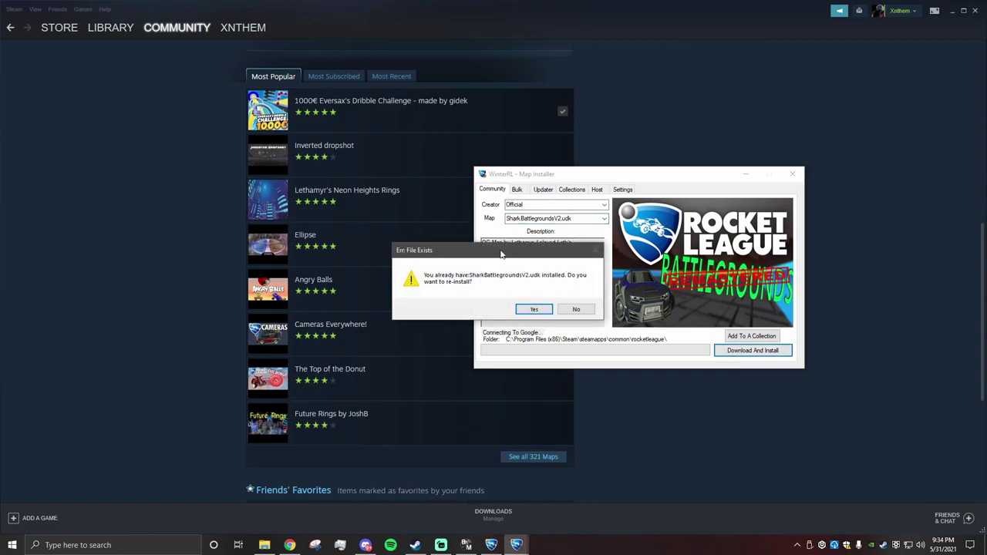
left_click_drag(501, 255, 427, 184)
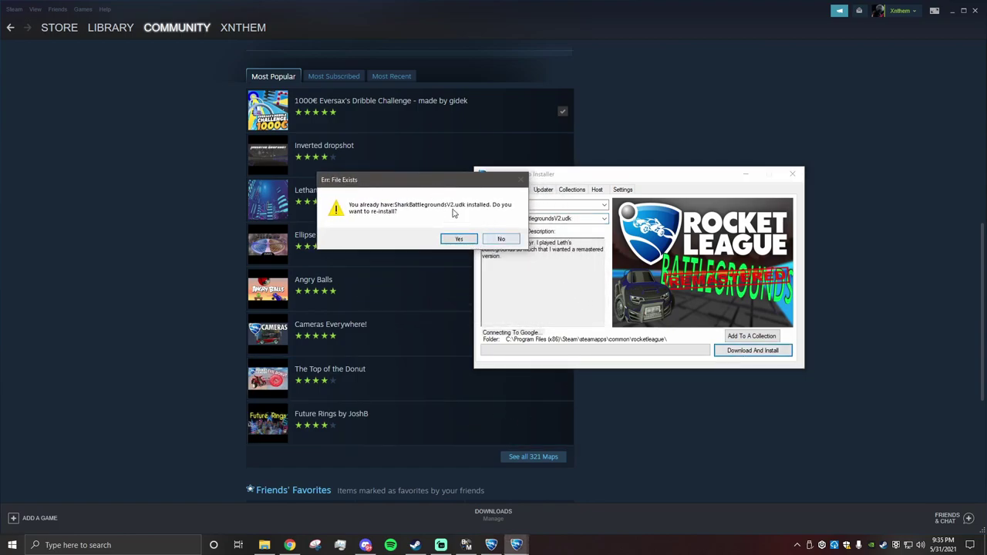
left_click(459, 239)
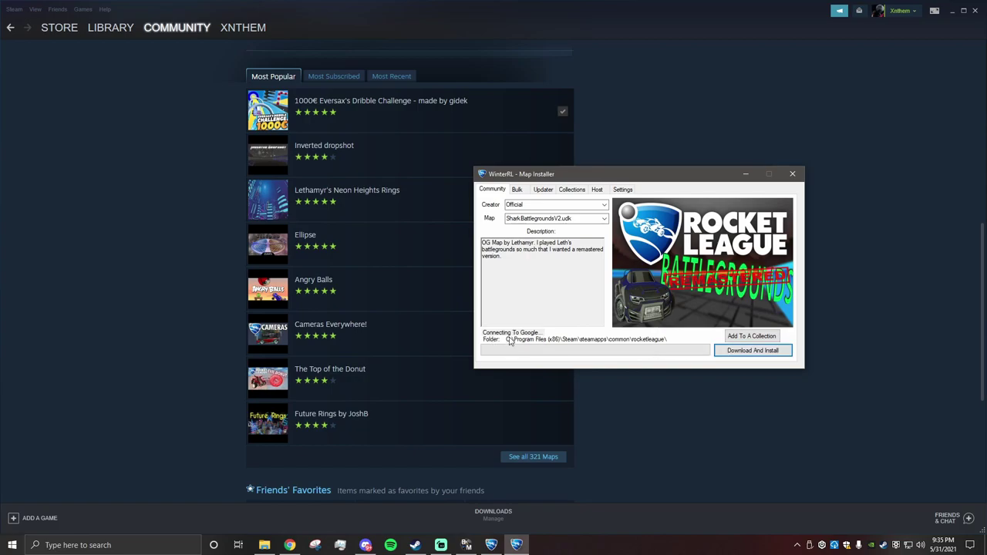
Step: Choose Shipment.udk from the Map list so its download starts
left_click(605, 219)
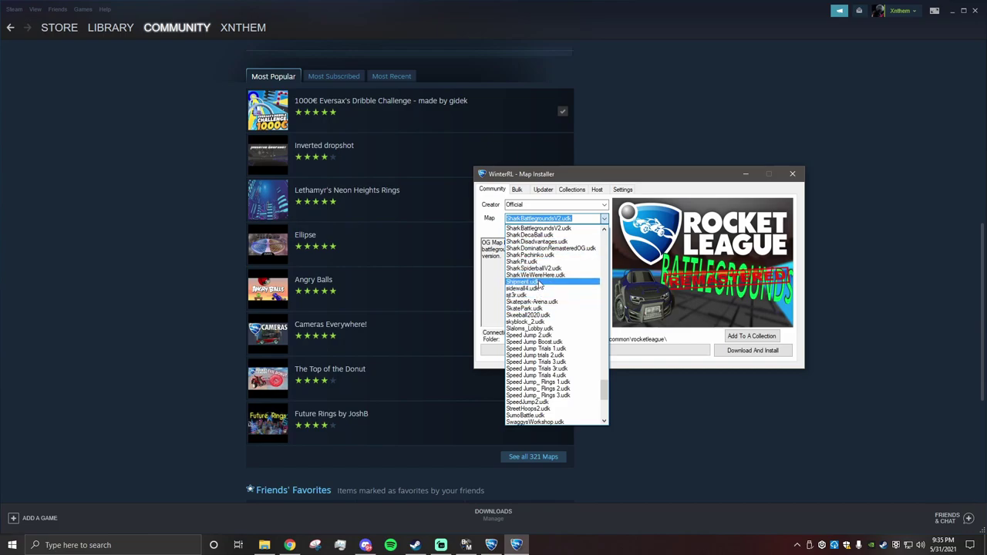
left_click(525, 281)
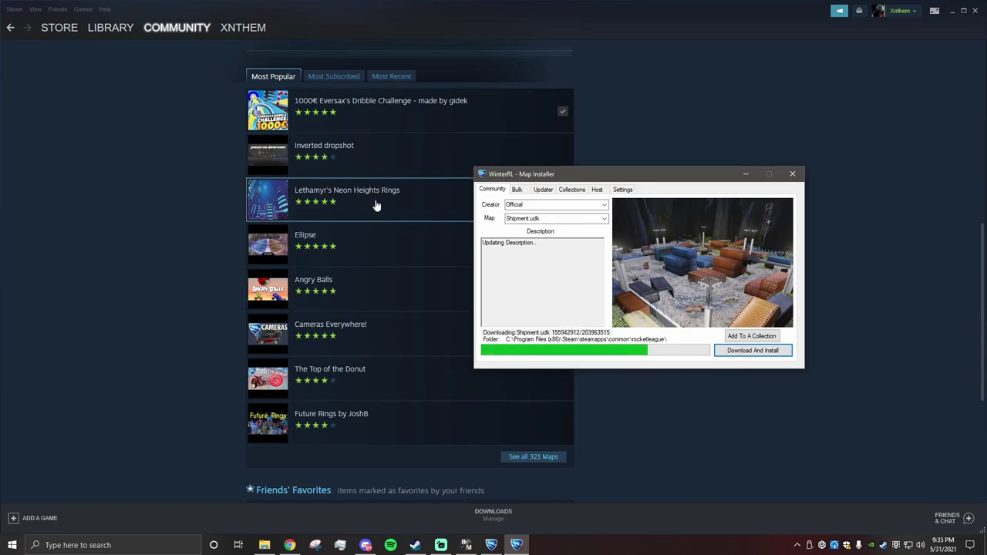
Step: Search the Rocket League Workshop for 'shipment' and open the Call of Duty Shipment Remake item
left_click_drag(646, 176, 792, 147)
scroll(386, 163, "up", 5)
left_click(590, 136)
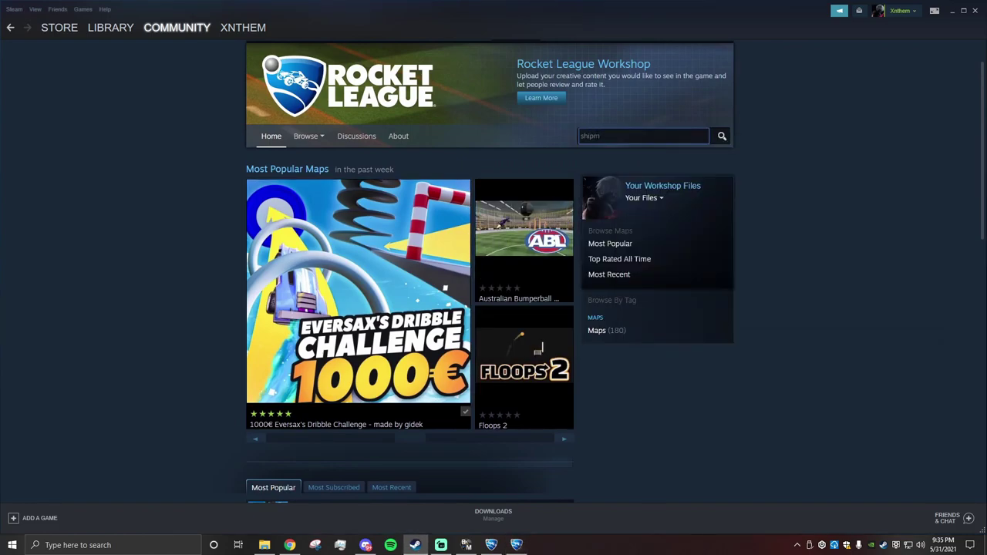
type("shipment")
key("Return")
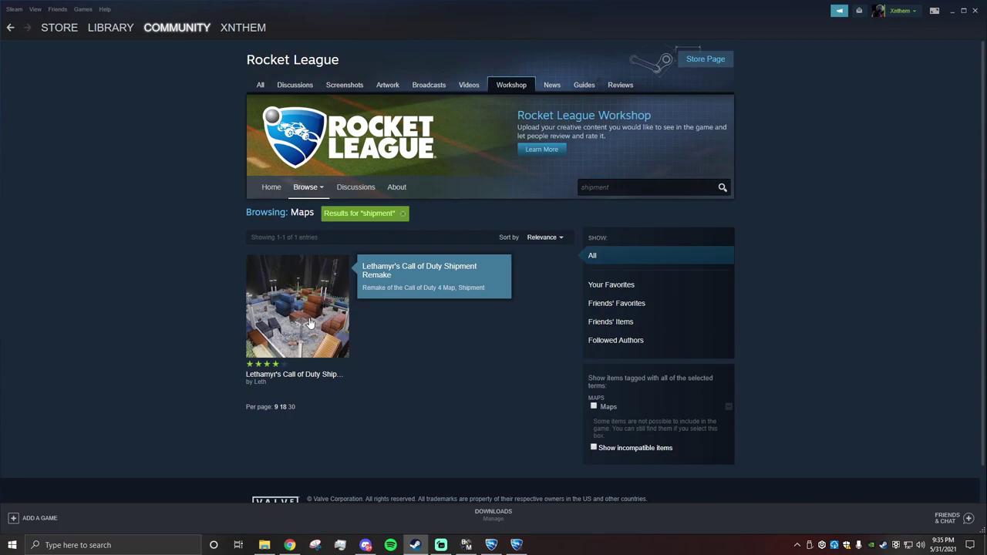
left_click(323, 375)
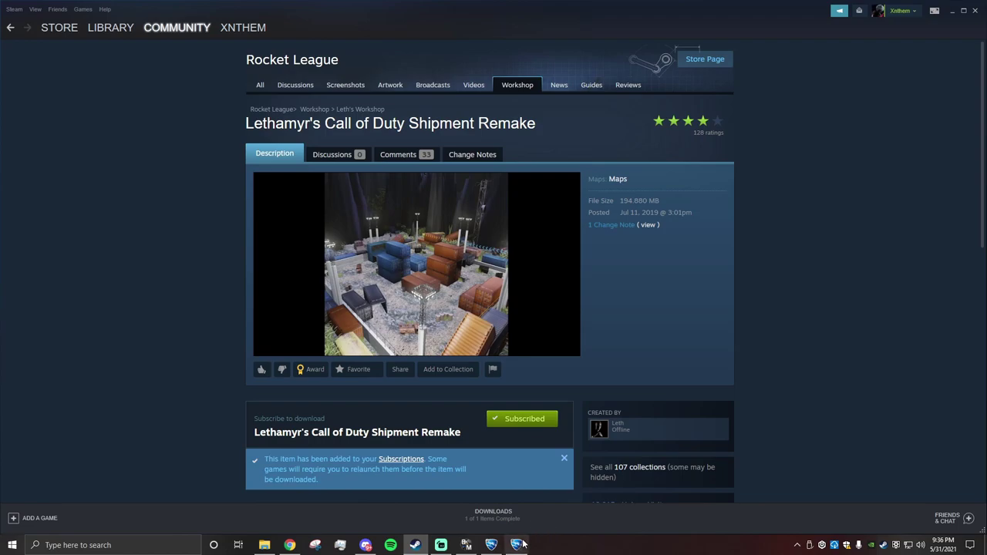
Step: Confirm the WinterRL installer reports Shipment.udk as Done, then return to Rocket League's main menu
mouse_move(519, 547)
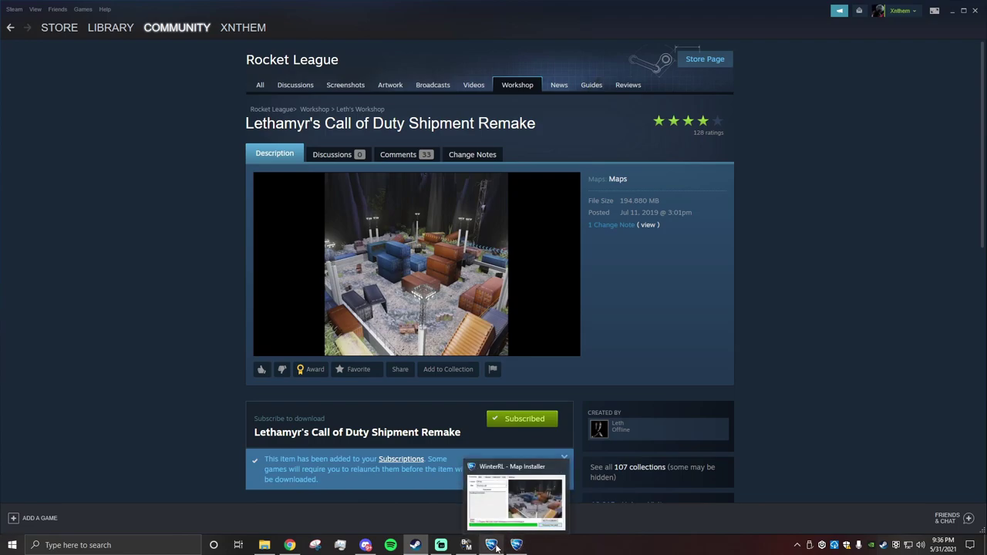
left_click(515, 545)
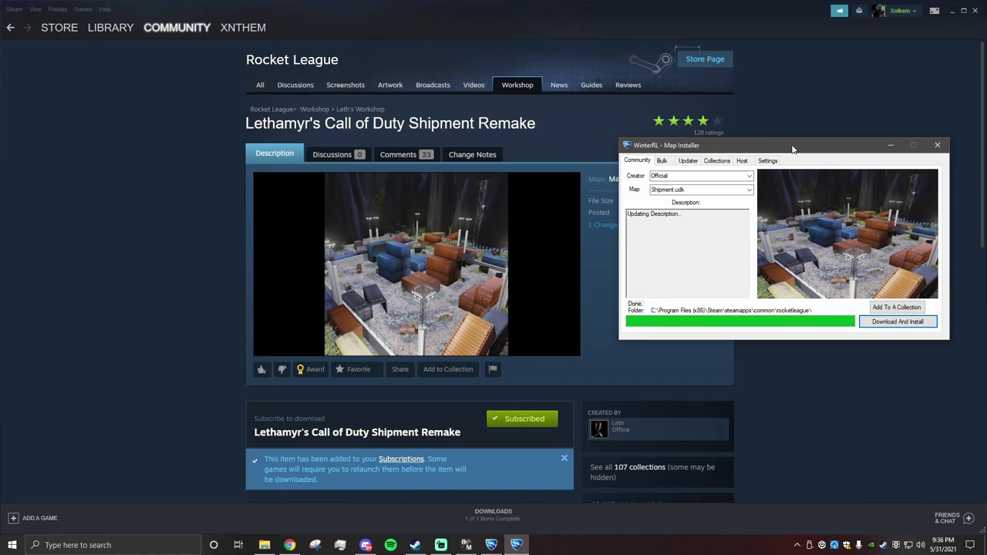
left_click_drag(792, 149, 690, 147)
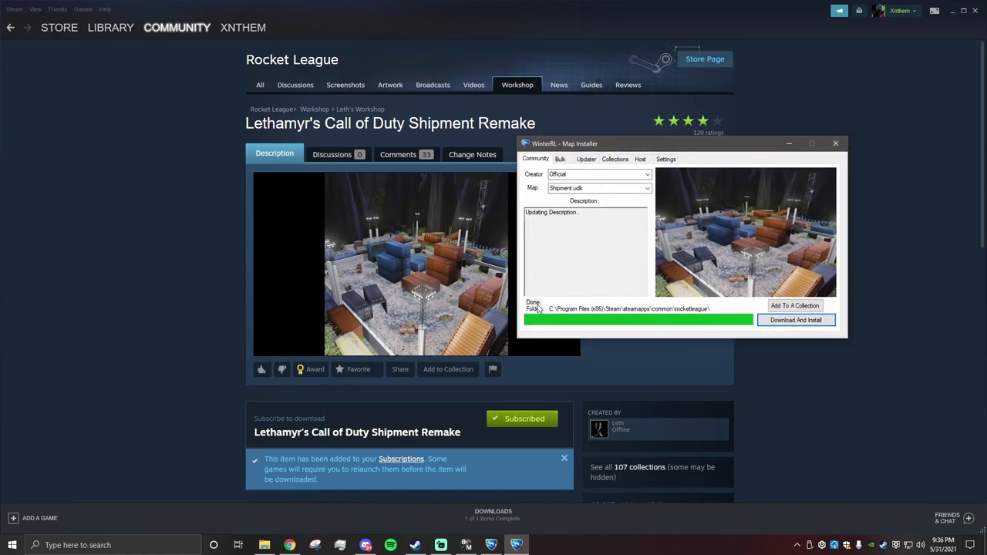
left_click_drag(700, 149, 639, 124)
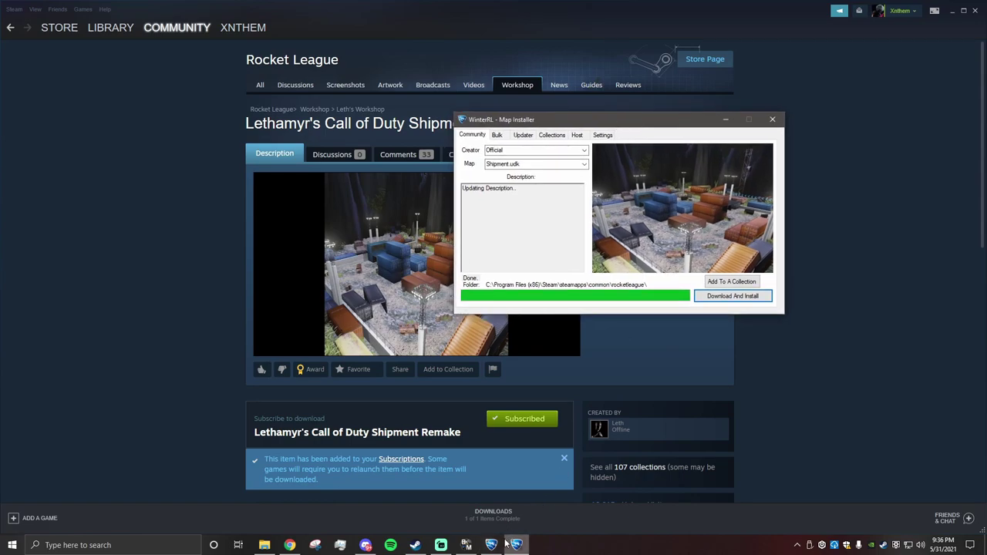
mouse_move(506, 544)
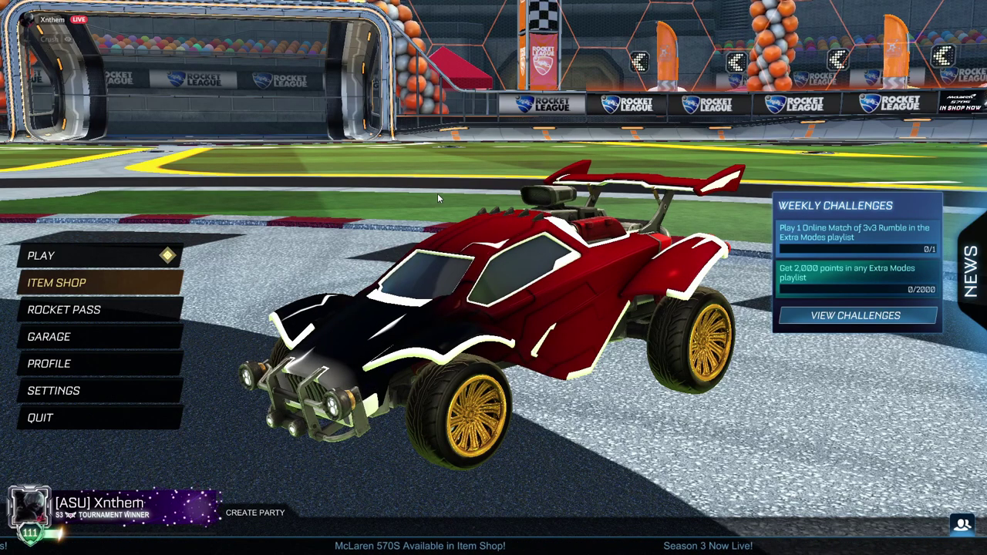
Step: Open the Rocket Host 0.4.19 window from the Plugins section of BakkesMod settings (F2)
key("F2")
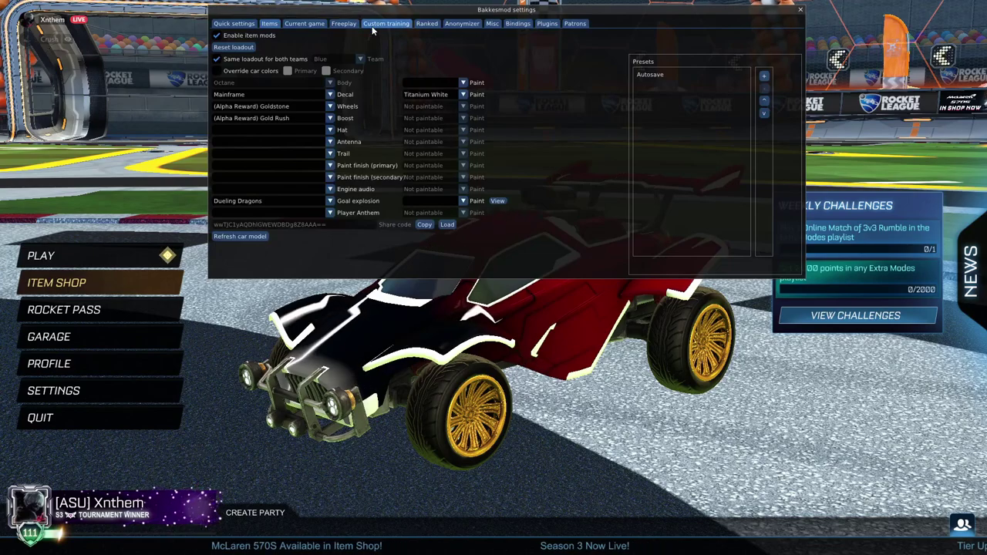
left_click(427, 23)
left_click(547, 23)
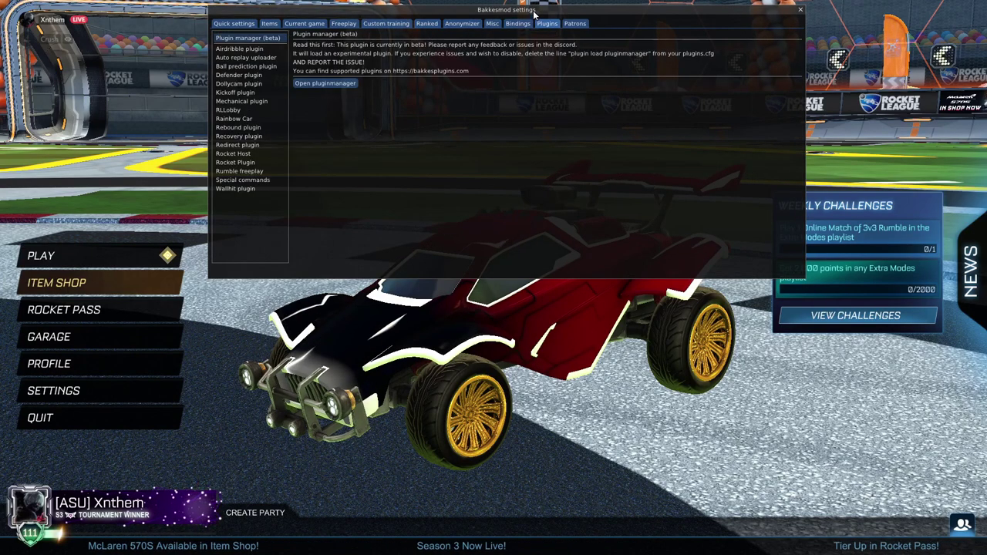
left_click_drag(533, 13, 512, 98)
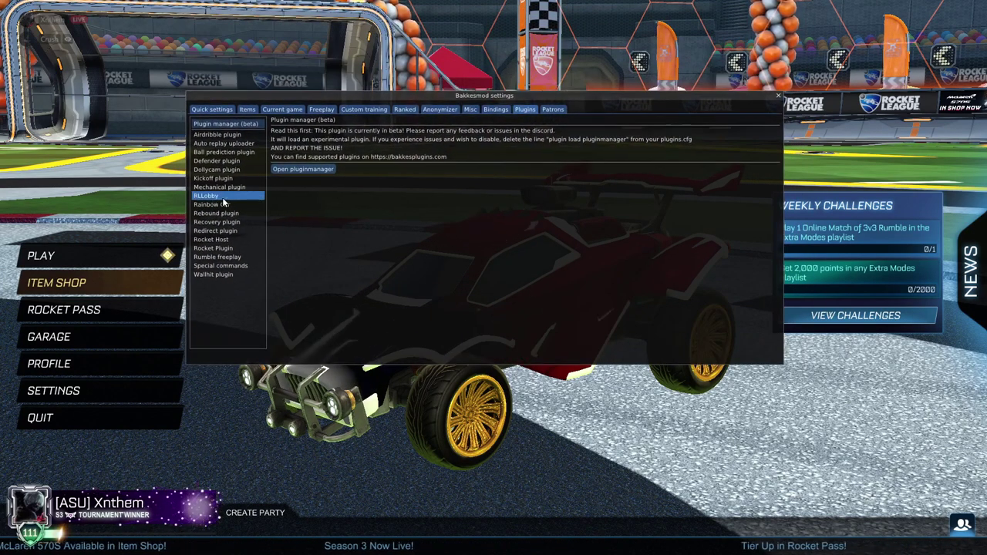
left_click(222, 241)
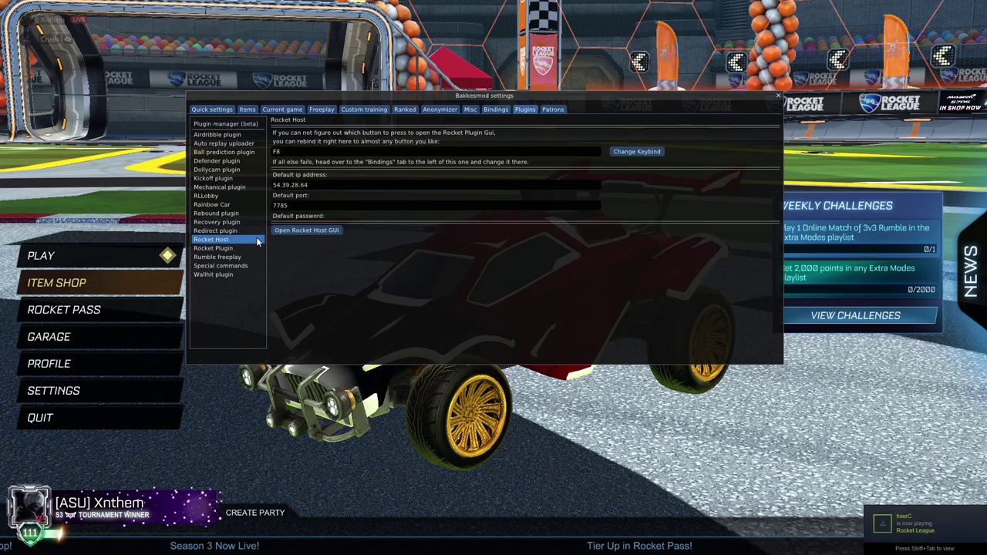
left_click(308, 230)
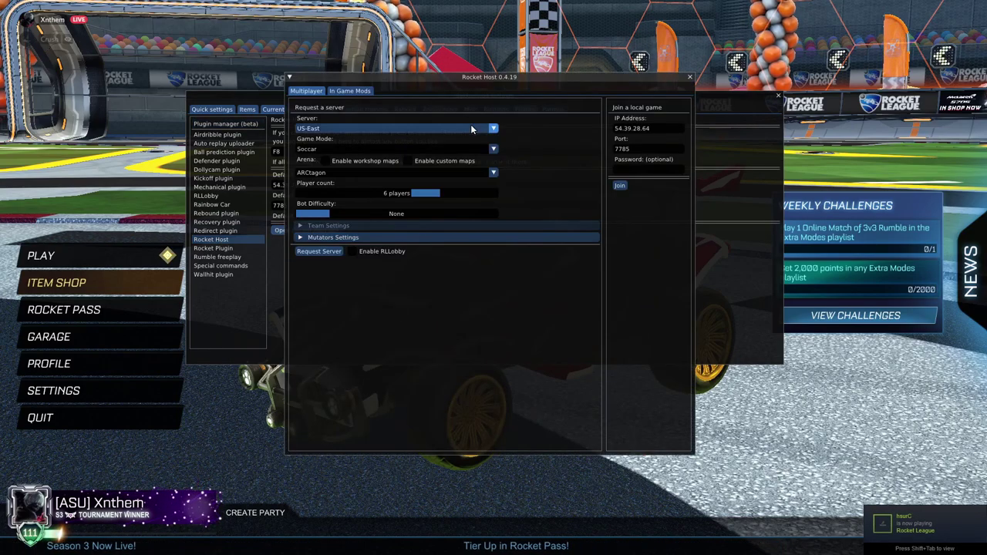
left_click_drag(470, 78, 518, 80)
left_click_drag(285, 99, 116, 21)
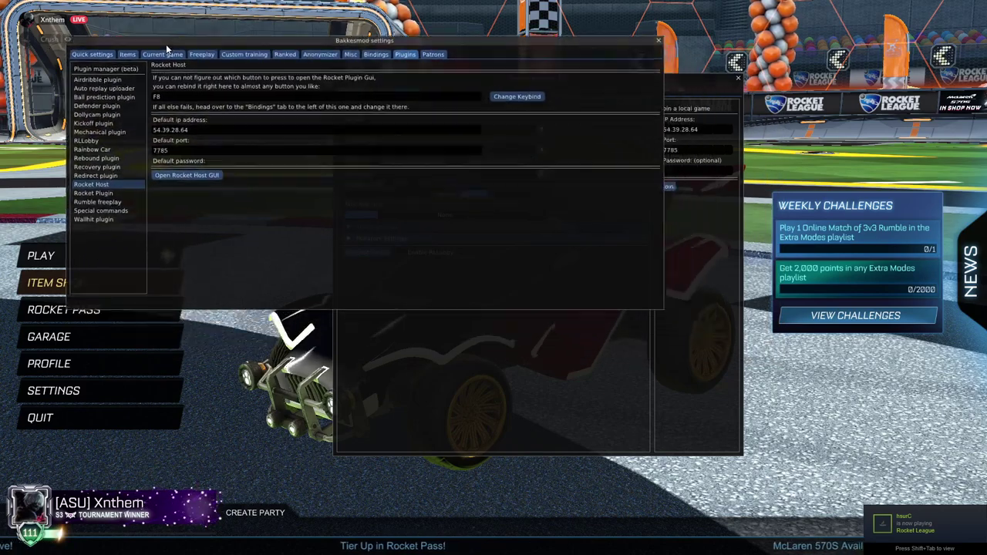
Step: Keep US-East as the server region, enable workshop maps and set player count to 8
left_click_drag(626, 79, 845, 117)
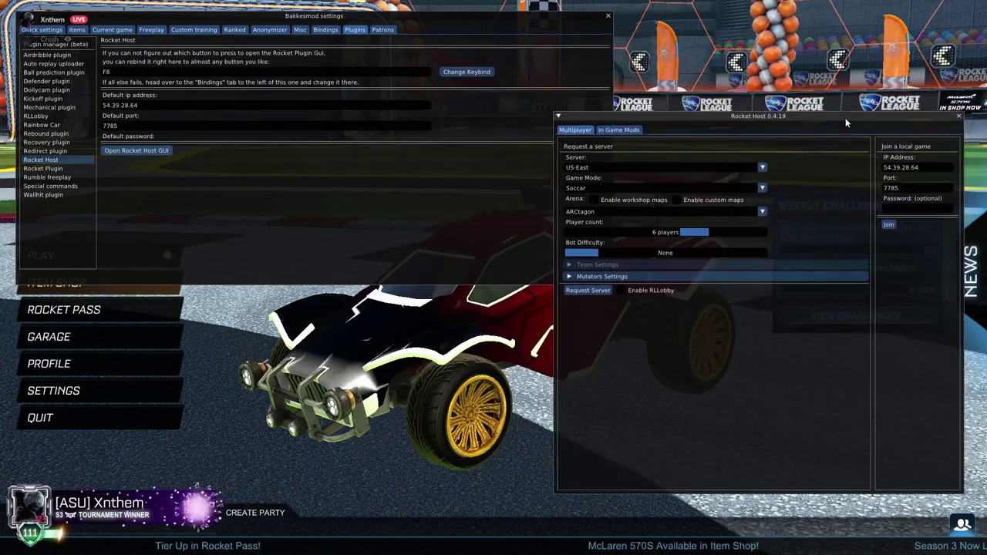
left_click(607, 167)
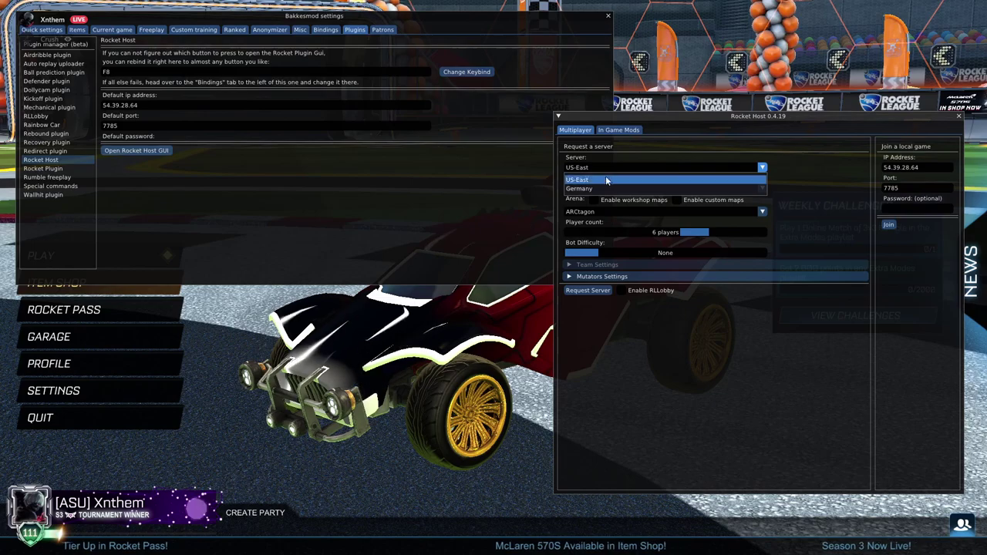
left_click(790, 170)
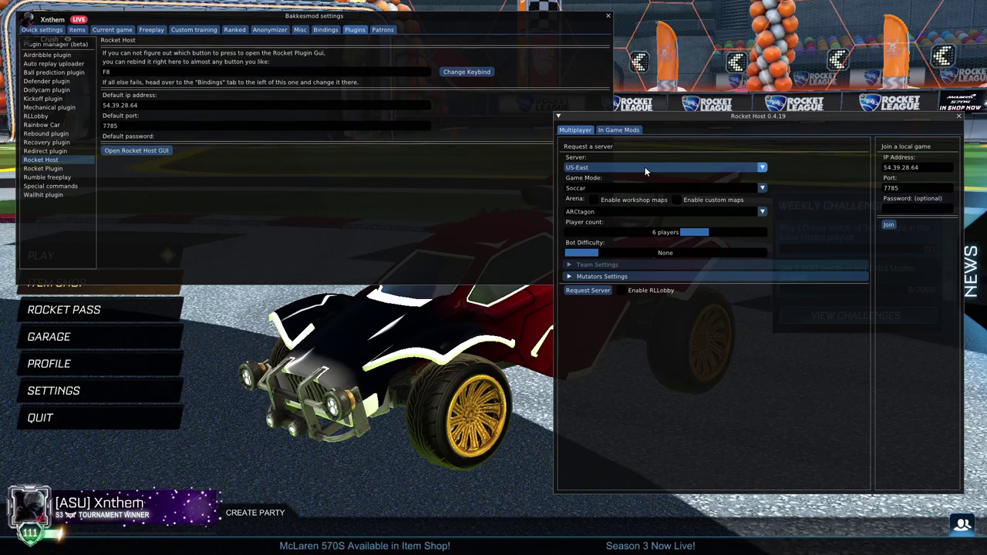
left_click(593, 200)
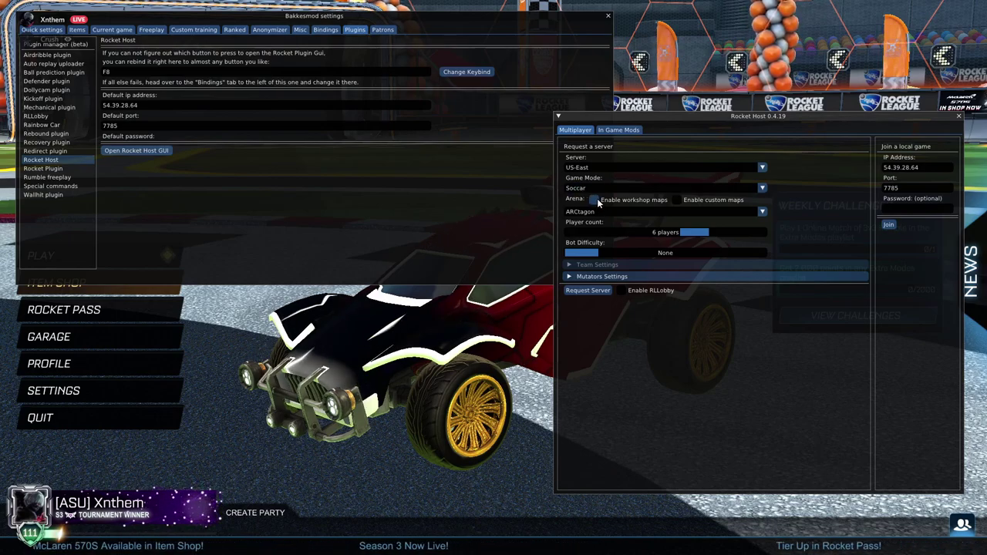
left_click_drag(700, 235, 748, 232)
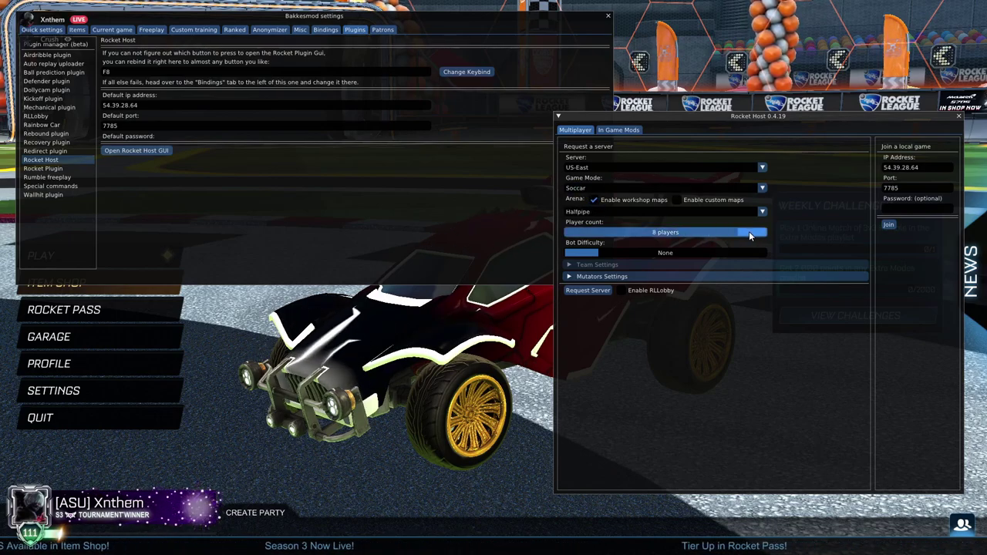
Step: Search the arena list for 'shipm' and select the Shipment arena
left_click(623, 211)
scroll(633, 248, "down", 3)
scroll(633, 249, "up", 5)
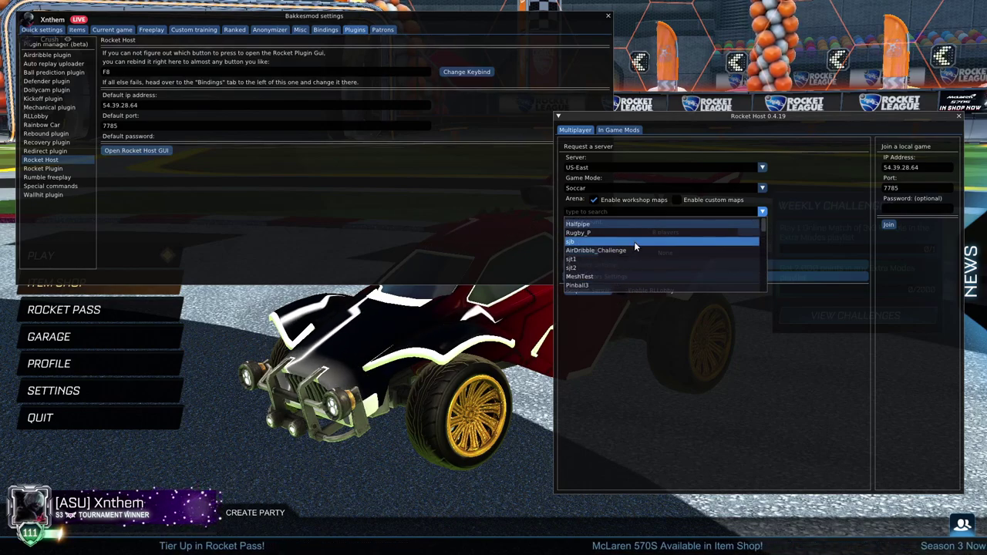
type("shipm")
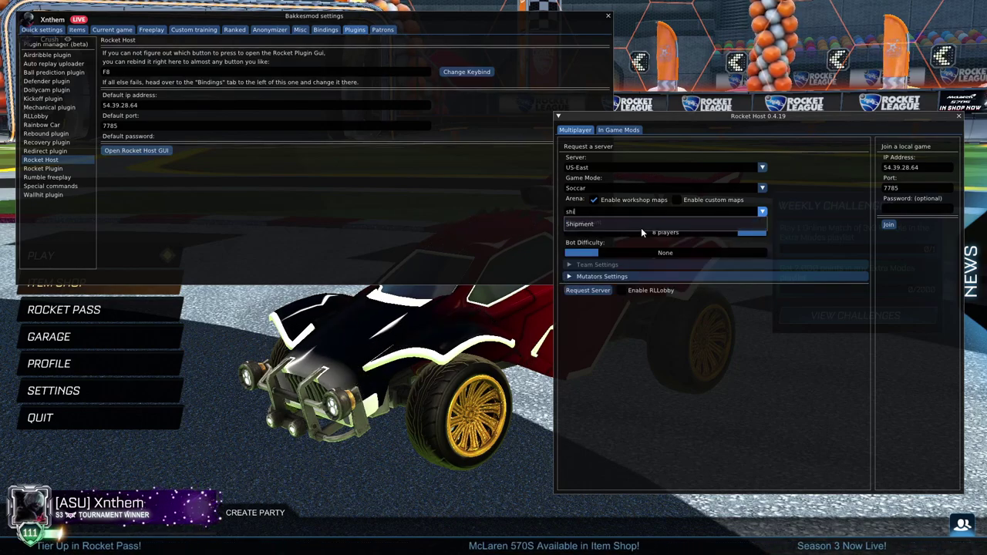
left_click(642, 225)
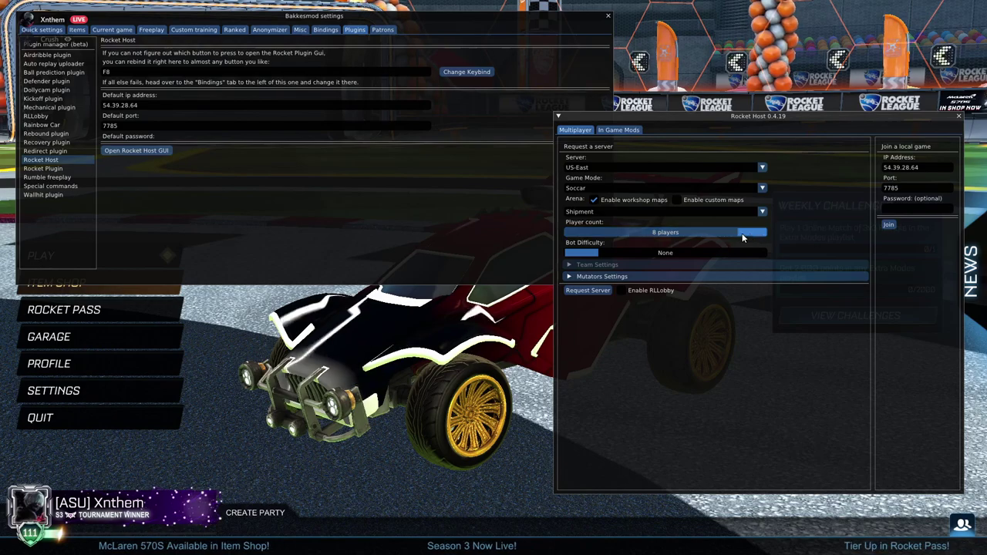
left_click_drag(715, 120, 674, 114)
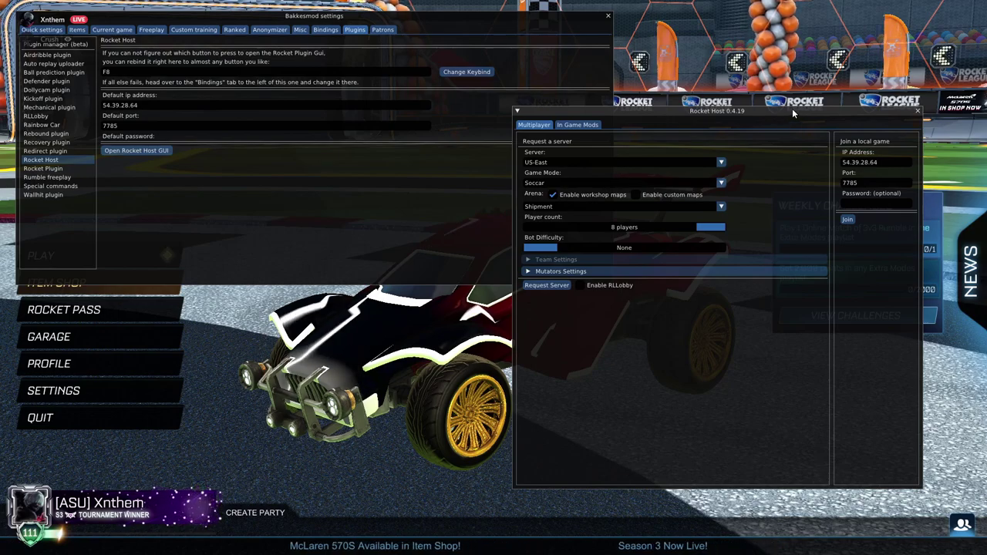
left_click_drag(792, 108, 806, 115)
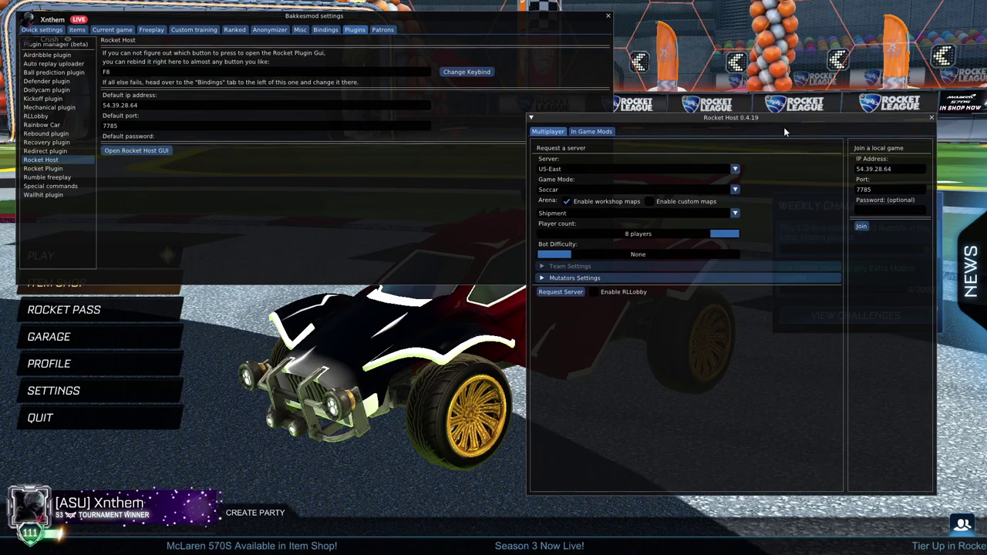
Step: Set the Match Length and Boosts Amount mutators to Unlimited
left_click(583, 276)
scroll(617, 324, "down", 3)
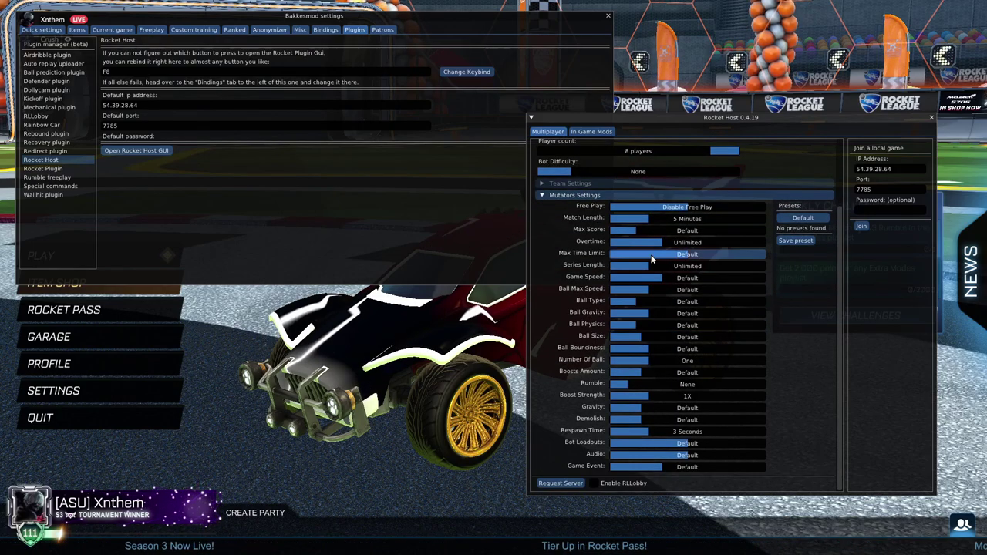
left_click_drag(648, 219, 757, 221)
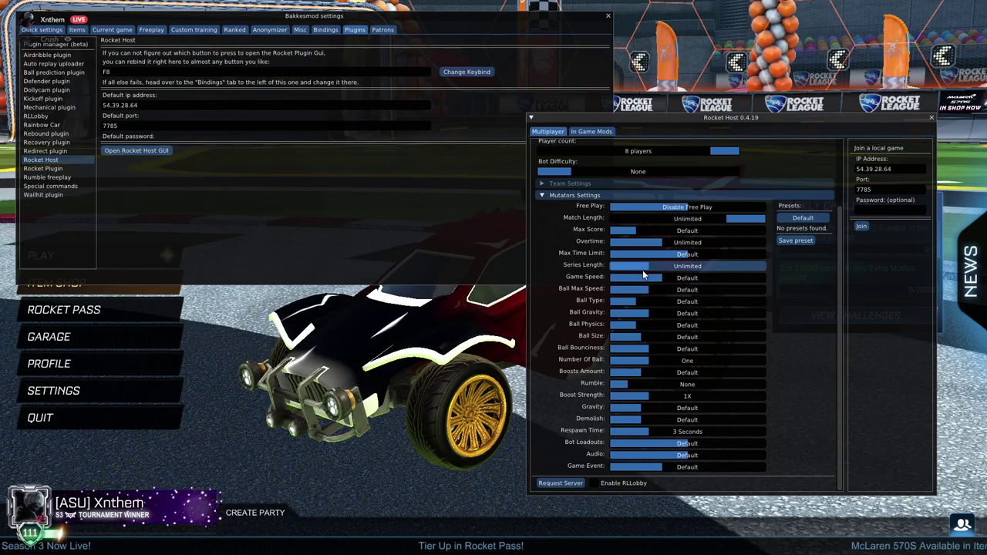
left_click_drag(651, 374, 687, 373)
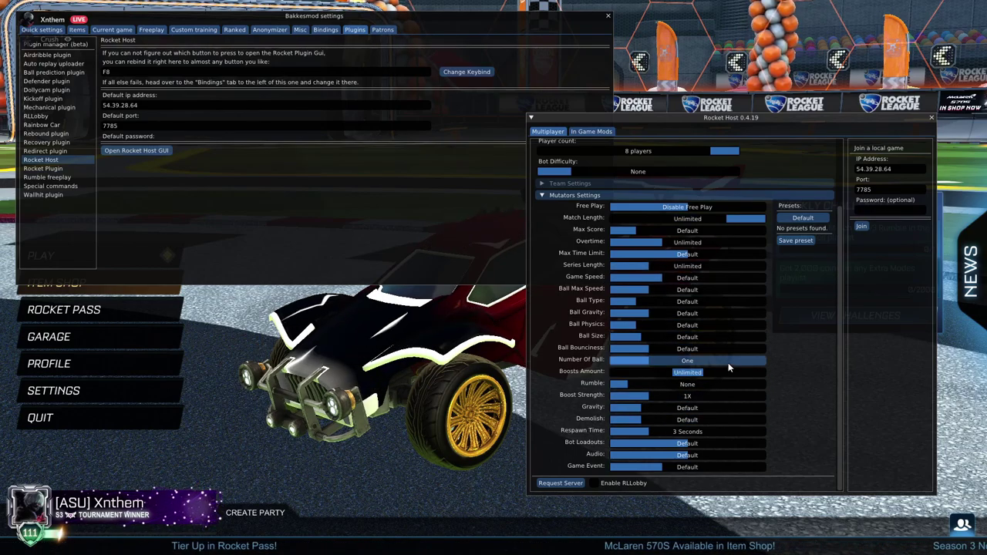
Step: Enable RLLobby and arrange the Rocket Host and RL Lobby windows
left_click(595, 483)
left_click_drag(653, 116, 589, 78)
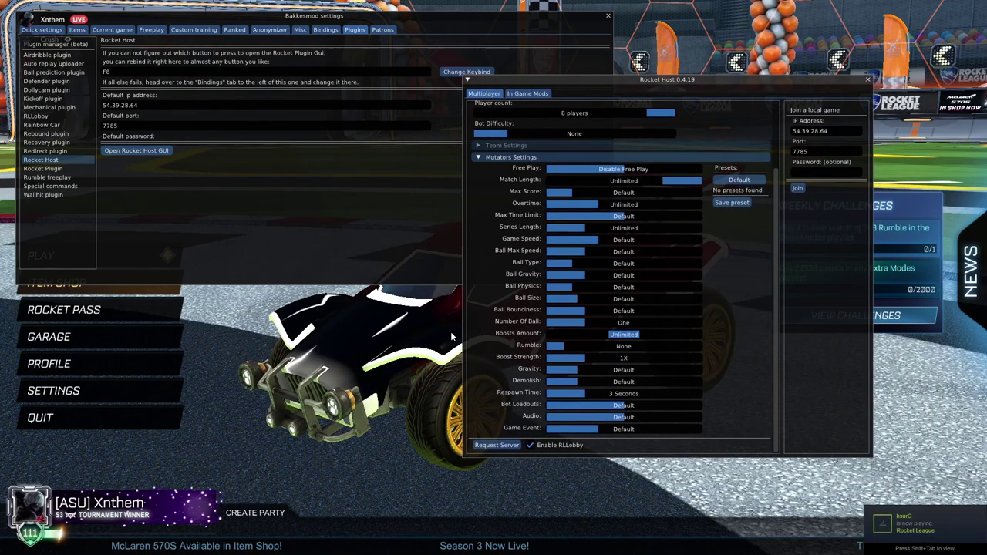
left_click_drag(383, 115, 197, 152)
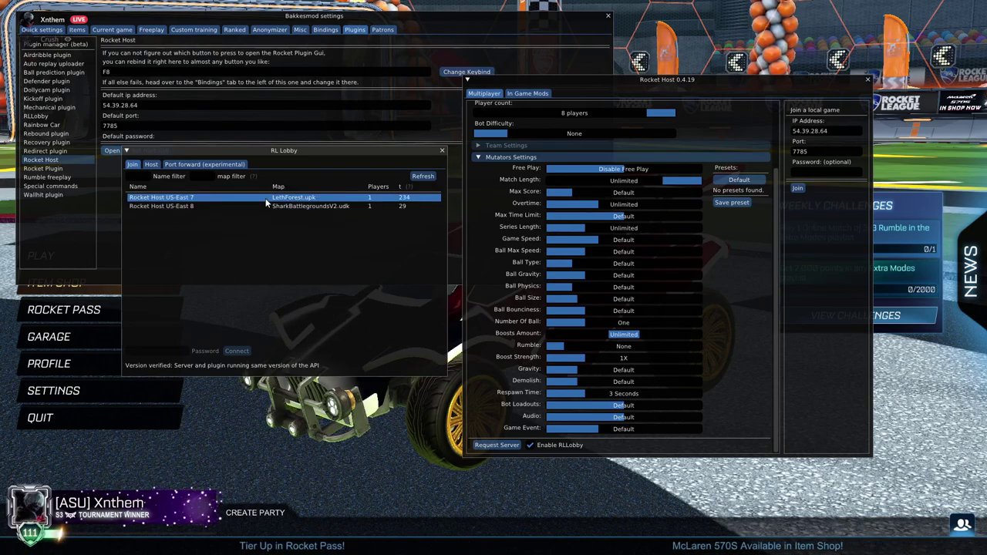
Step: Refresh the lobby list and request a Rocket Host server with these settings
left_click(423, 177)
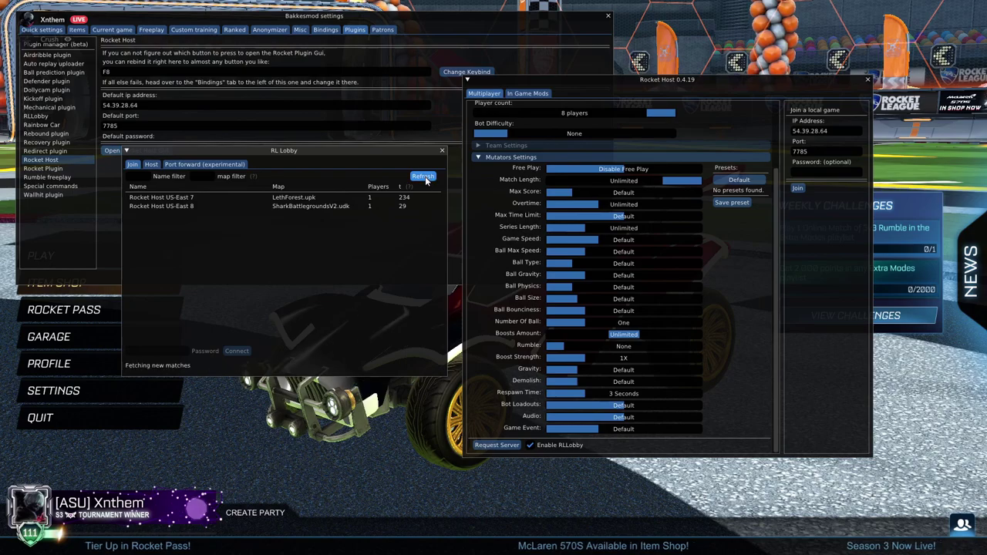
left_click(497, 445)
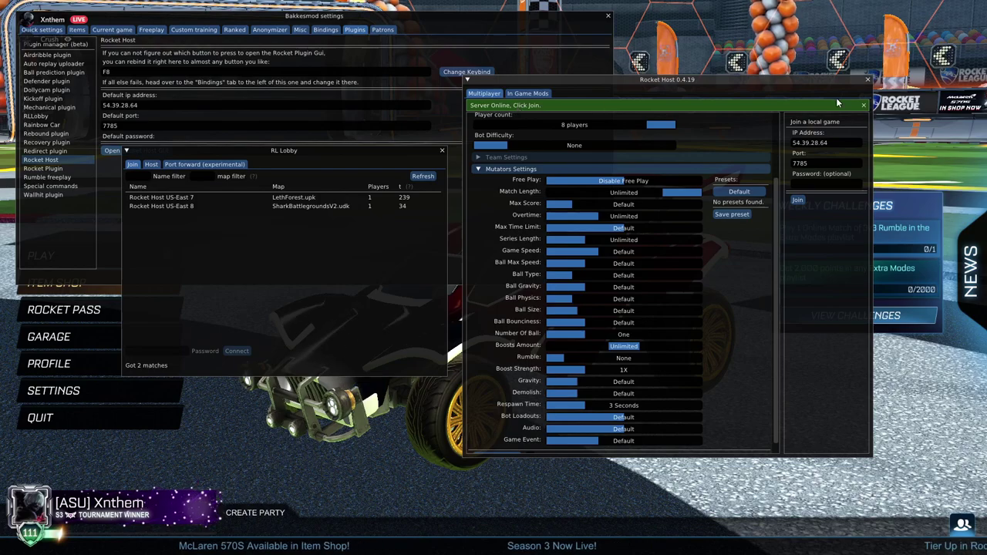
left_click_drag(691, 80, 734, 72)
left_click_drag(337, 151, 342, 155)
Step: Reopen RL Lobby (F8), refresh until Rocket Host US-East 9 on Shipment.udk appears, and connect
left_click(446, 154)
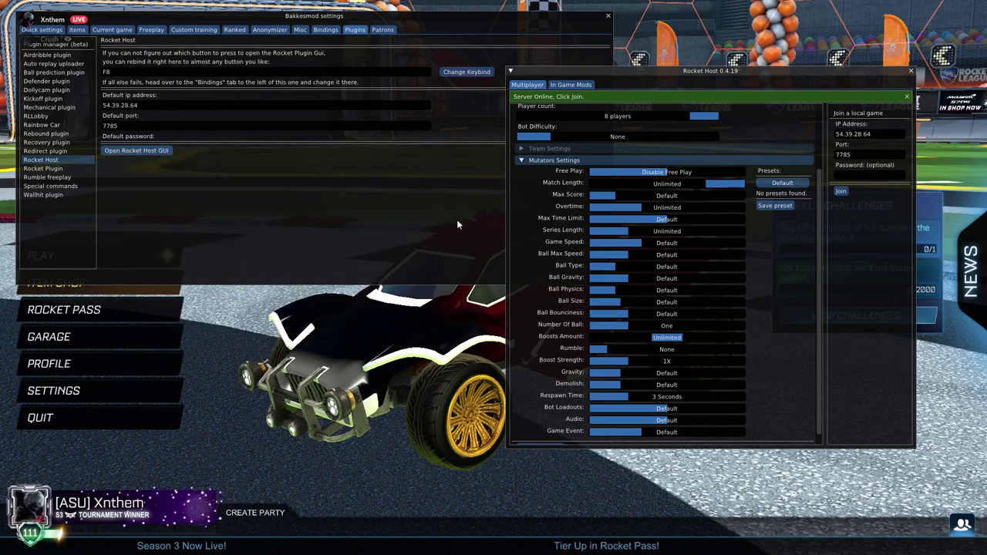
key("F8")
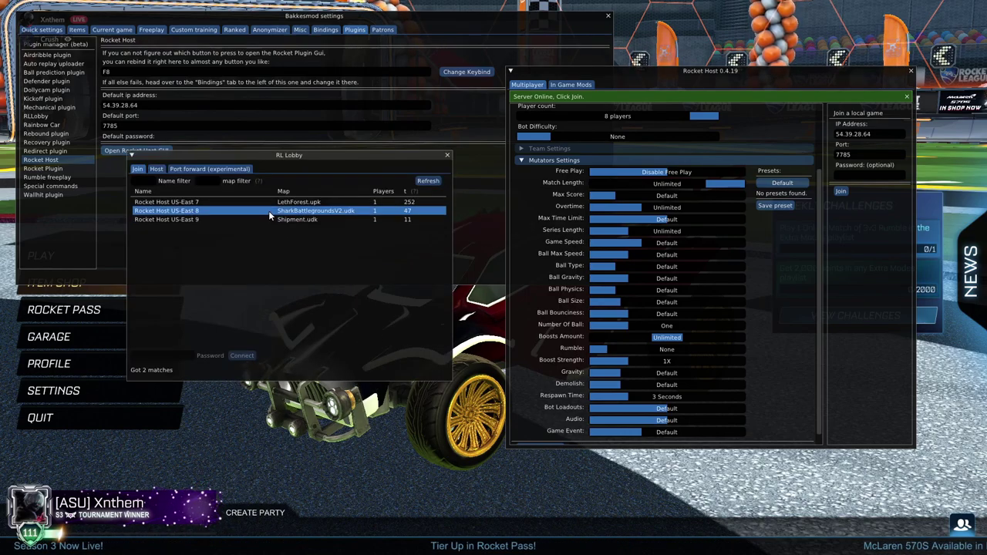
left_click(320, 219)
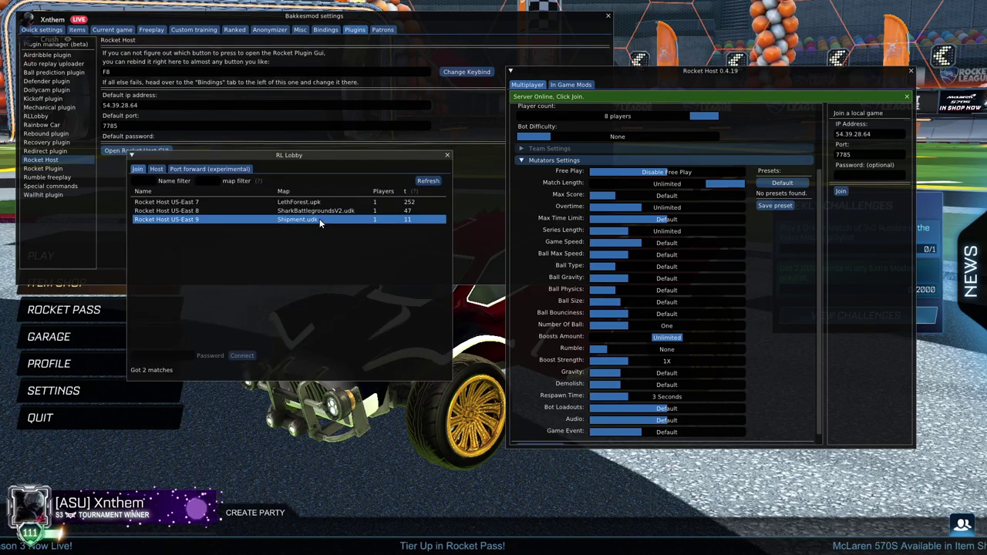
left_click(426, 181)
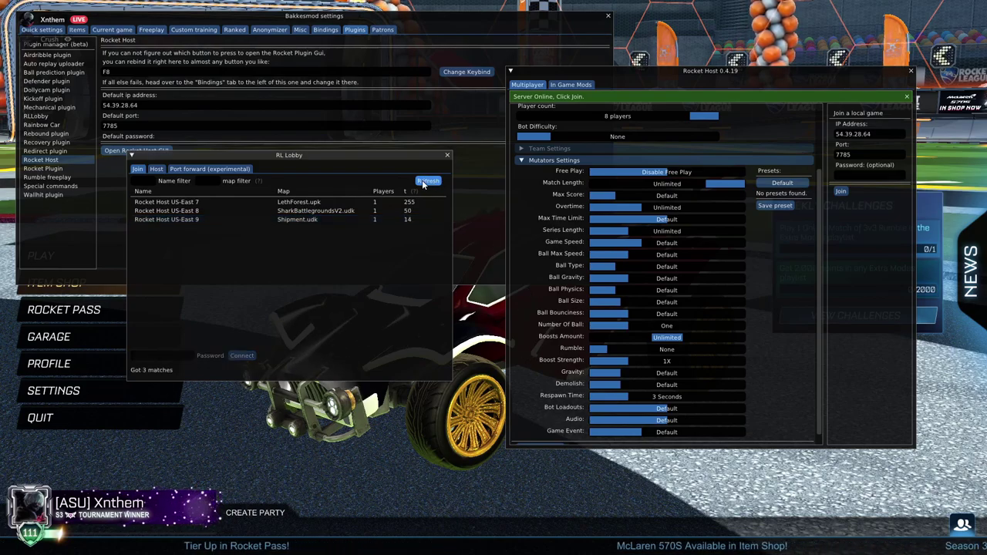
left_click(306, 211)
left_click(307, 220)
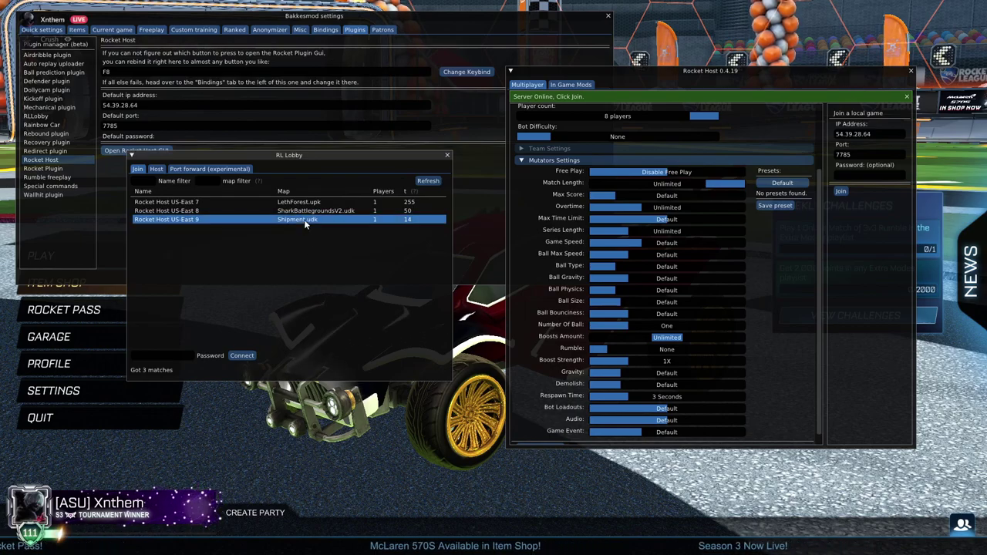
left_click(250, 358)
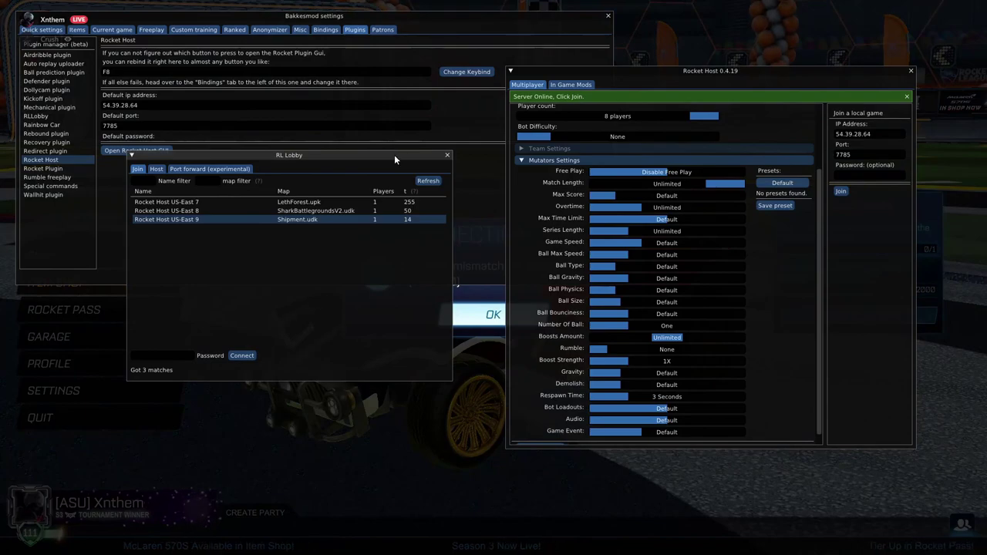
Step: Close the BakkesMod settings, Rocket Host and RL Lobby windows, then quit Rocket League
left_click_drag(395, 156, 286, 266)
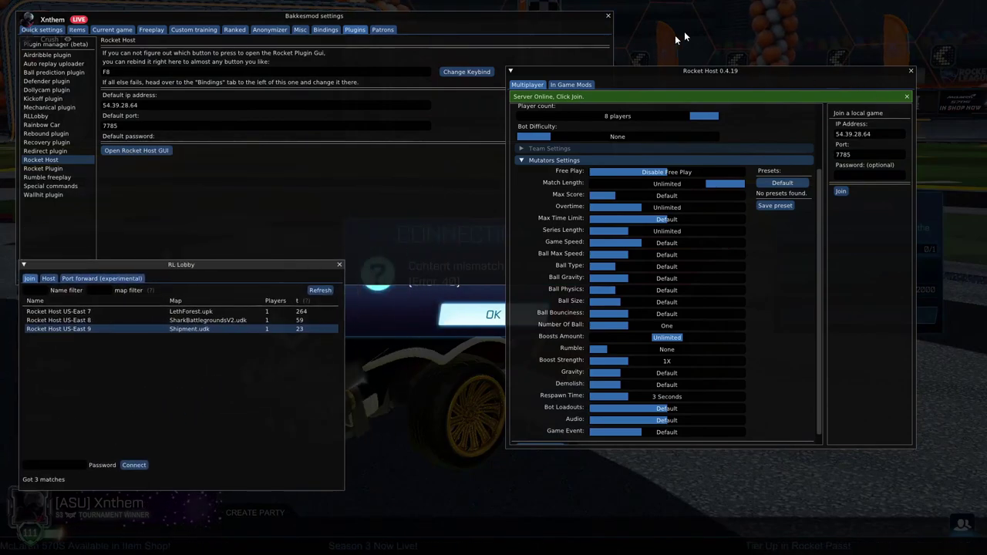
left_click(607, 16)
left_click(911, 71)
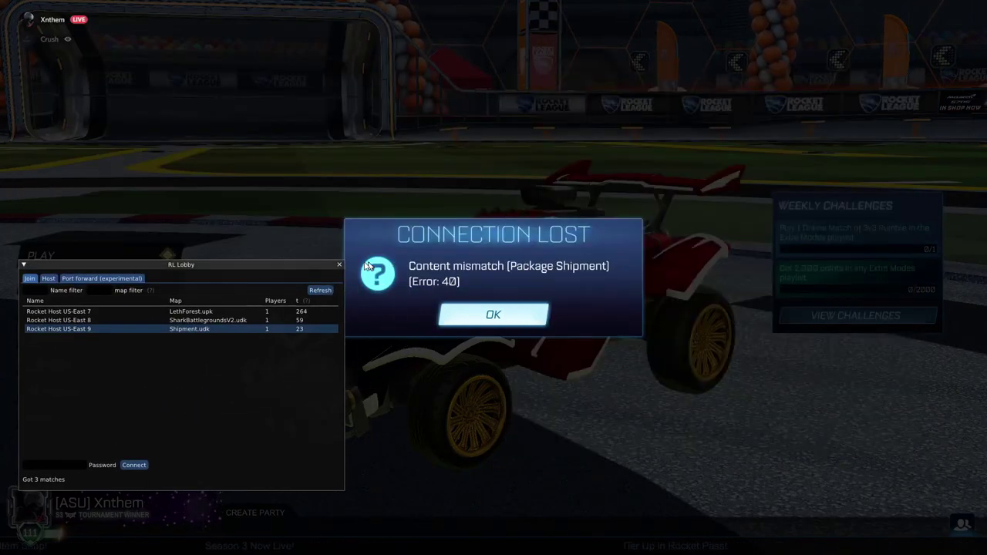
left_click(339, 265)
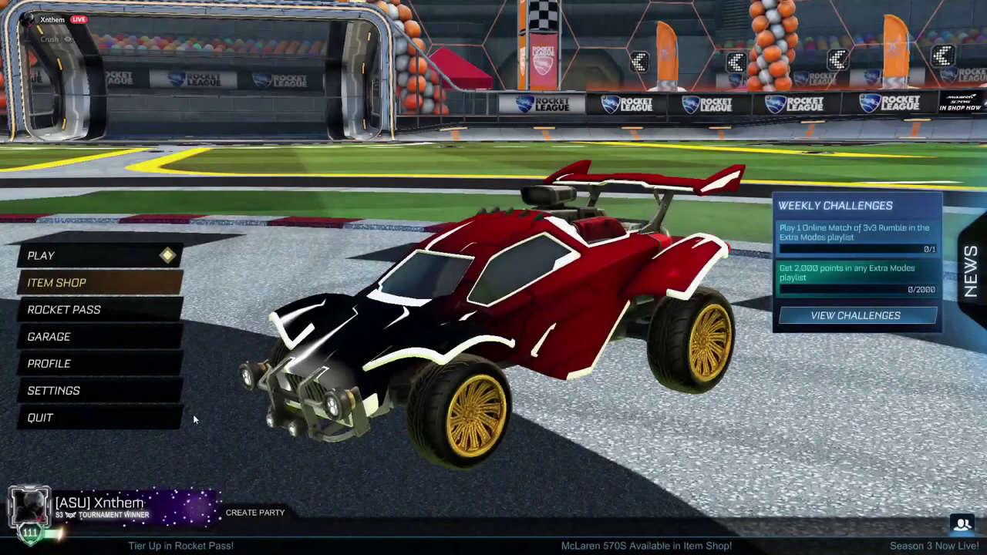
left_click(159, 417)
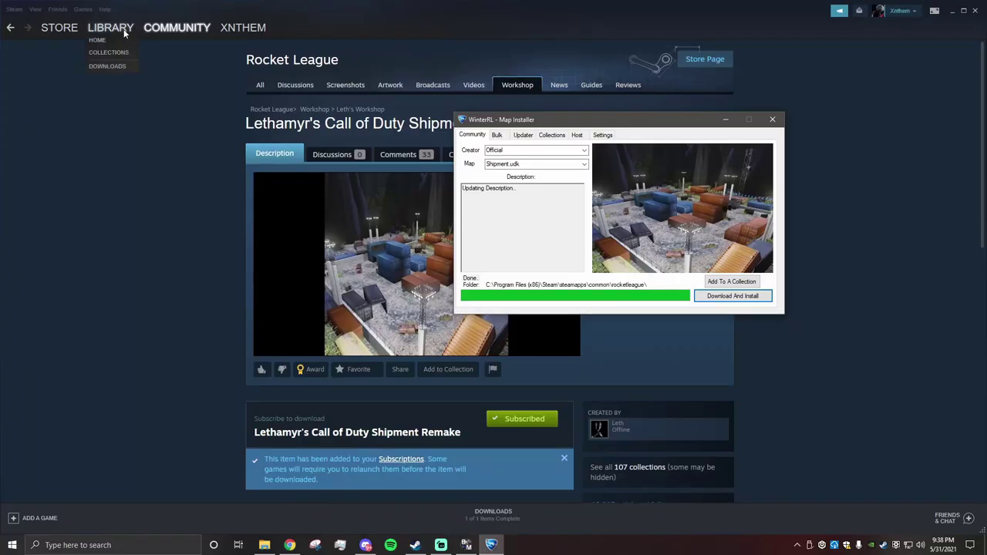
Step: Relaunch Rocket League with PLAY from Steam's Library
left_click(116, 29)
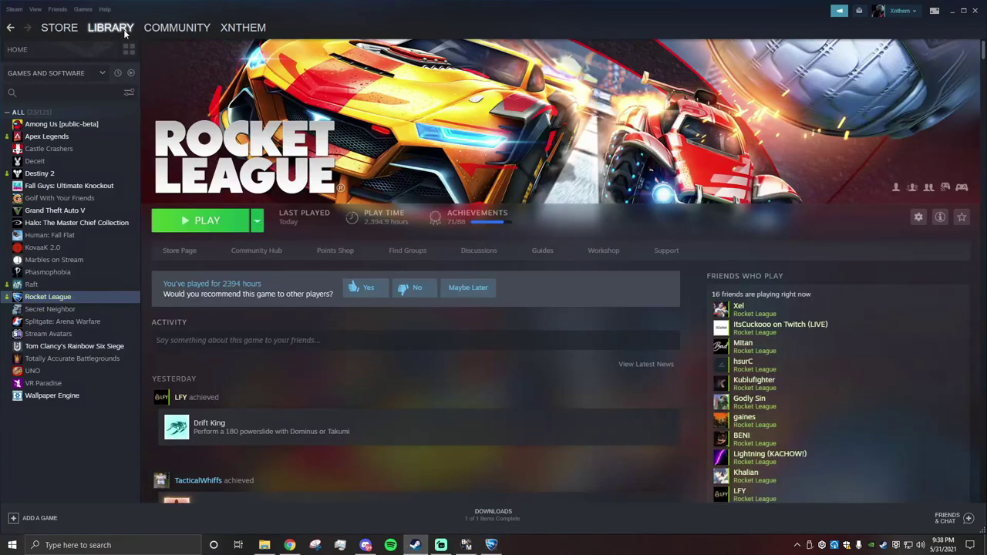
left_click(204, 222)
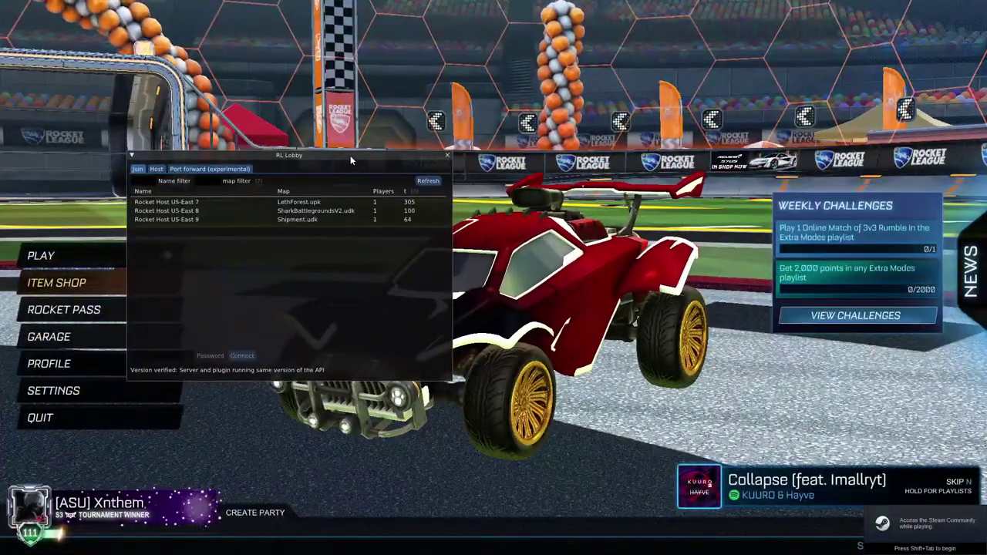
Step: Select the Rocket Host US-East 9 Shipment.udk server in the RL Lobby list and connect
left_click_drag(350, 155, 421, 175)
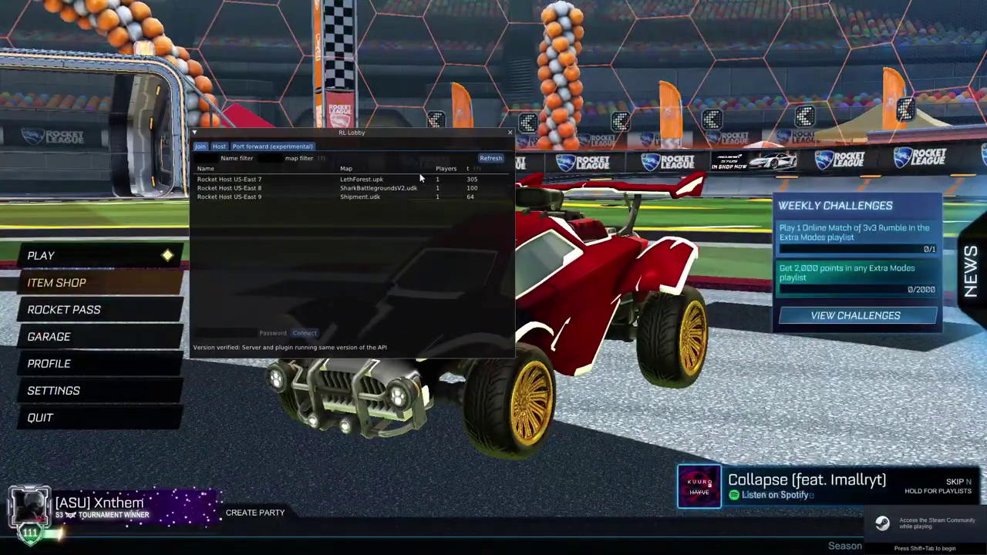
left_click(421, 198)
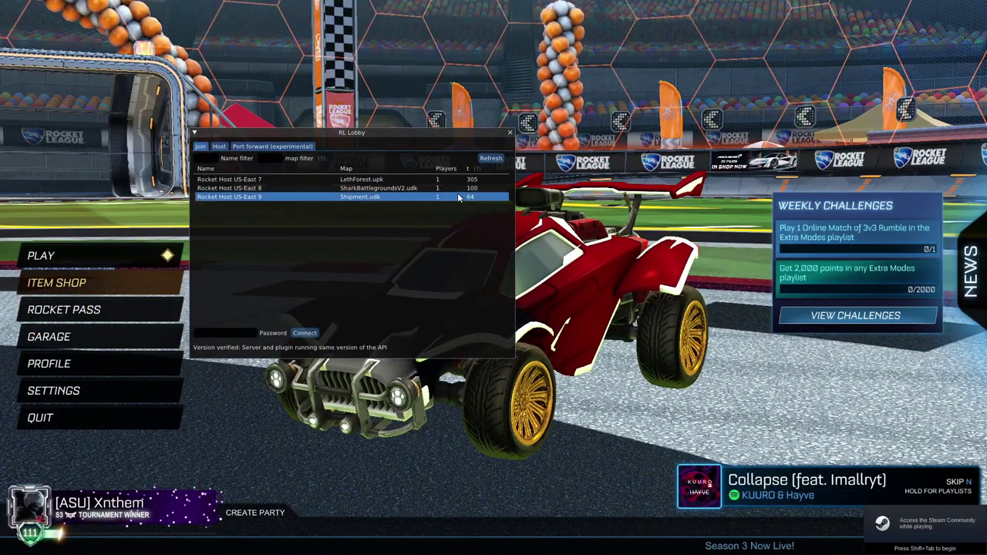
left_click(472, 180)
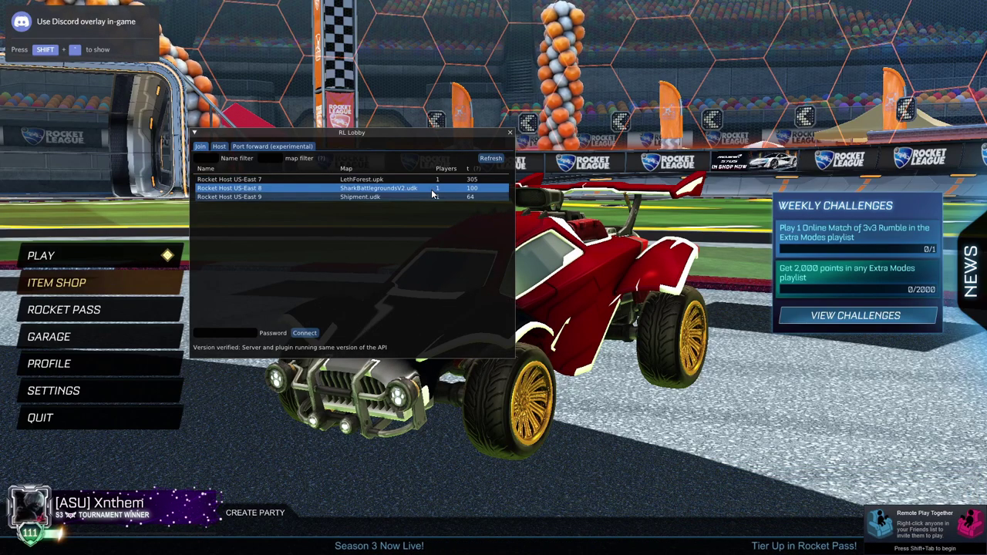
left_click(408, 196)
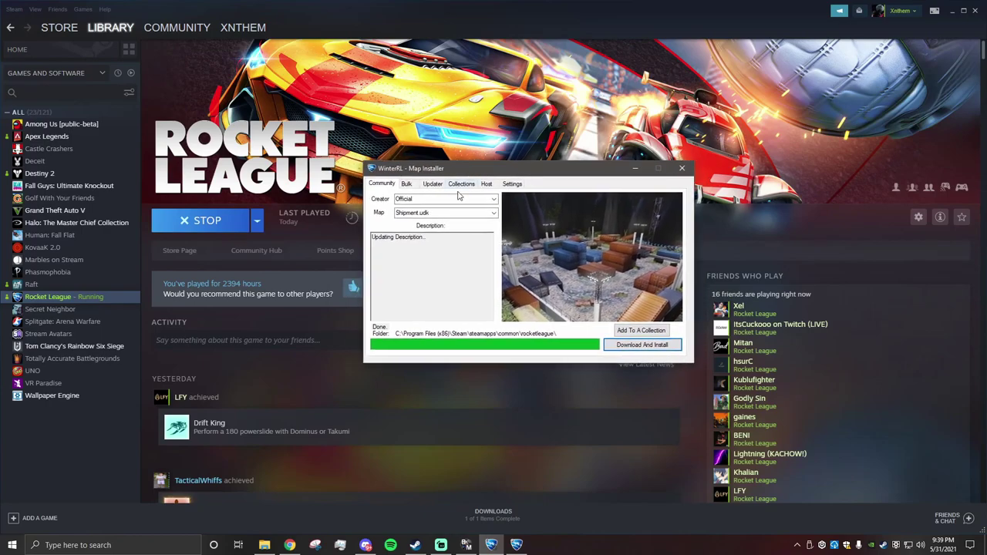
Step: Keep Shipment.udk selected in the WinterRL Map Installer's Map list
left_click(475, 213)
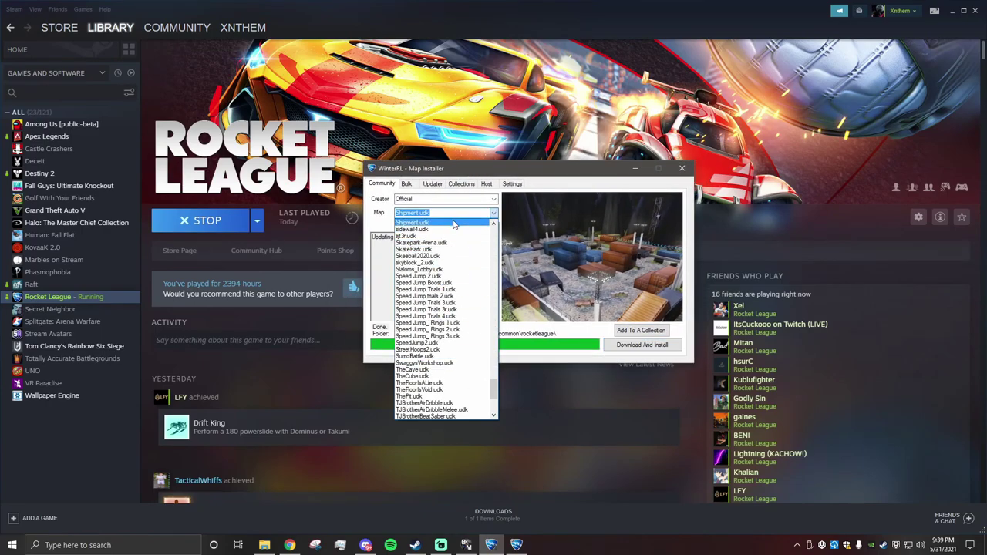
left_click(455, 223)
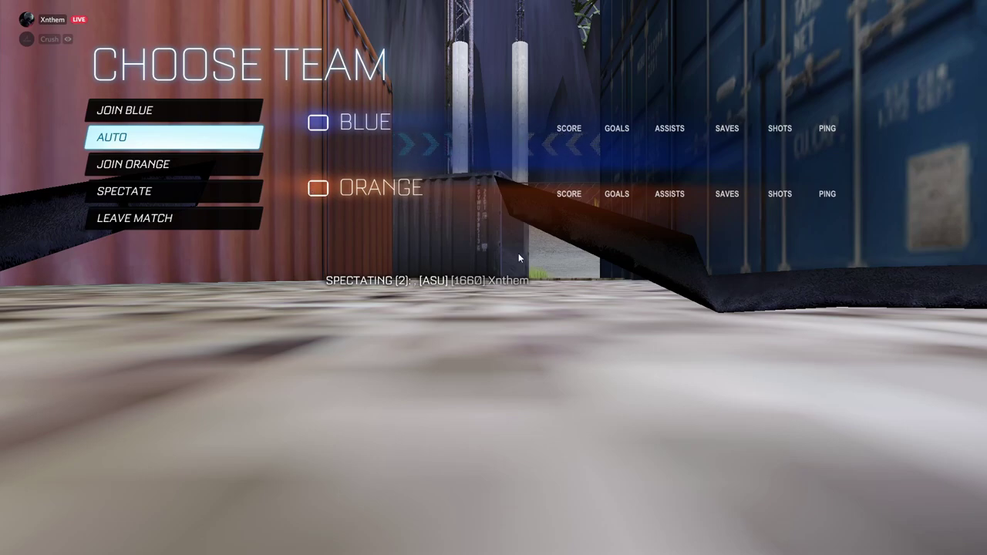
Step: Join the blue team on Shipment and view the scoreboard with active mutators
left_click(185, 128)
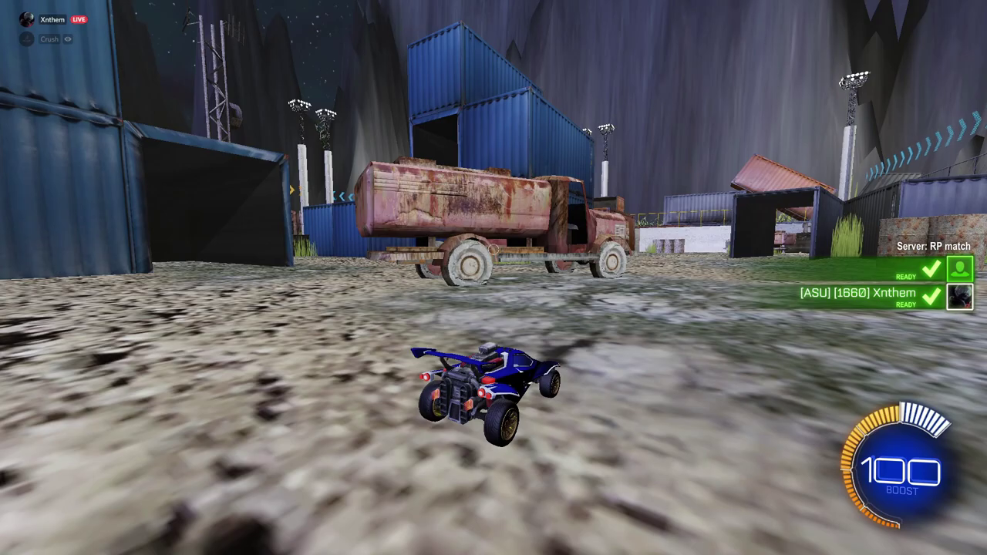
key("Tab")
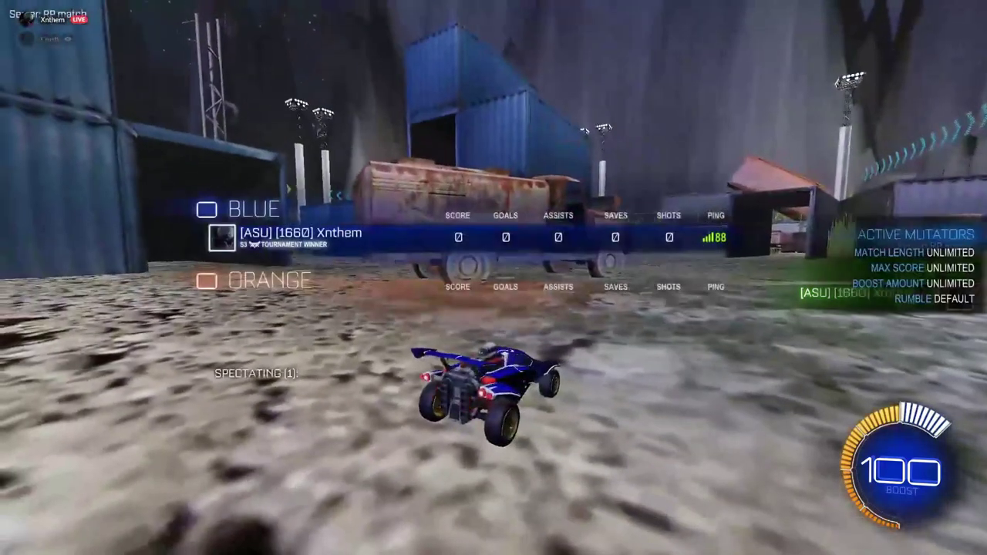